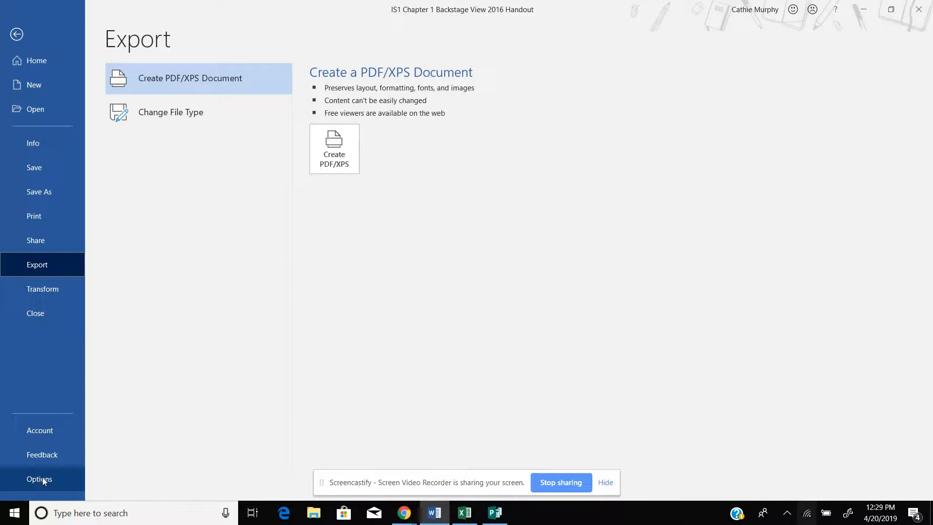
- Open Word Options and look through the Display, Proofing, Save and Language categories before returning to General
left_click(43, 478)
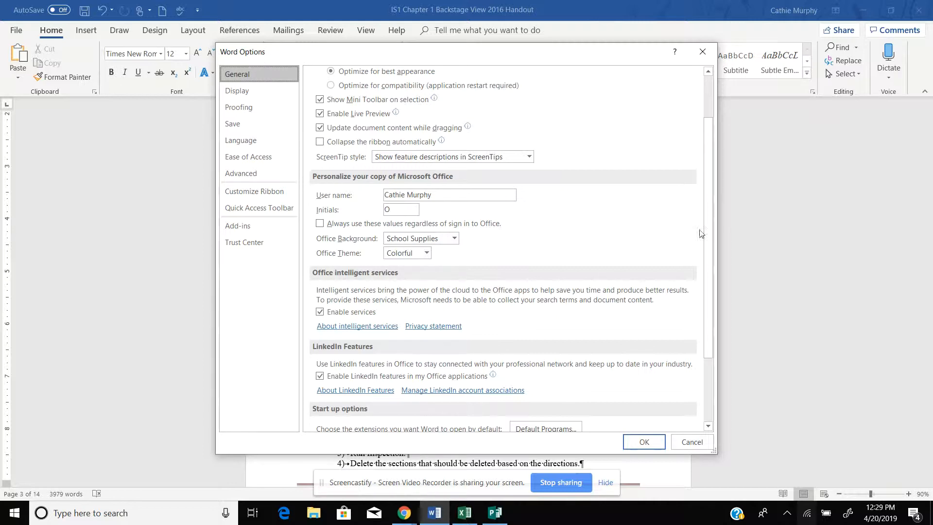
scroll(709, 224, "up", 3)
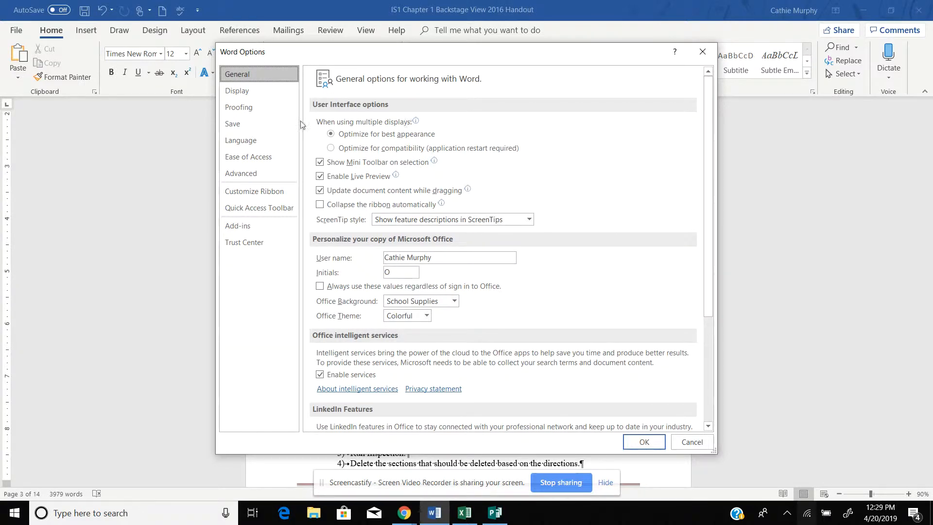
left_click(243, 92)
left_click(240, 106)
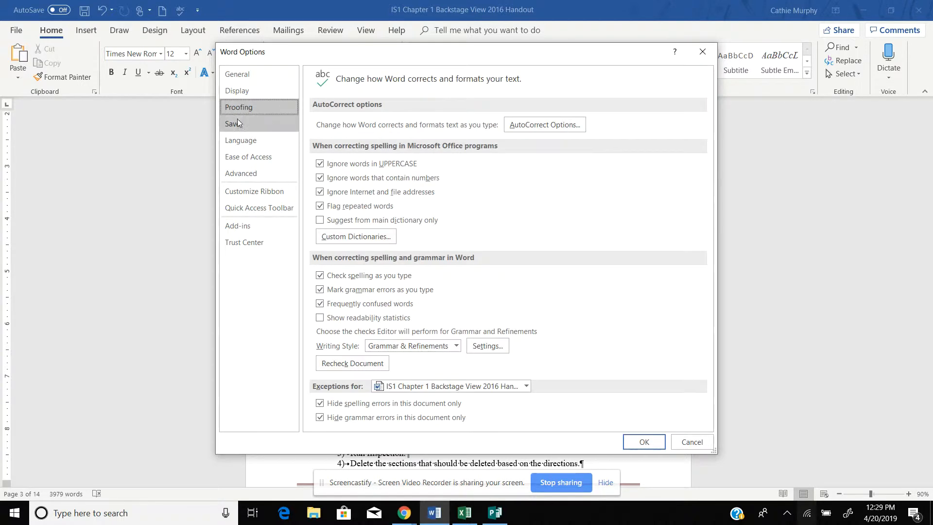
left_click(237, 124)
left_click(238, 140)
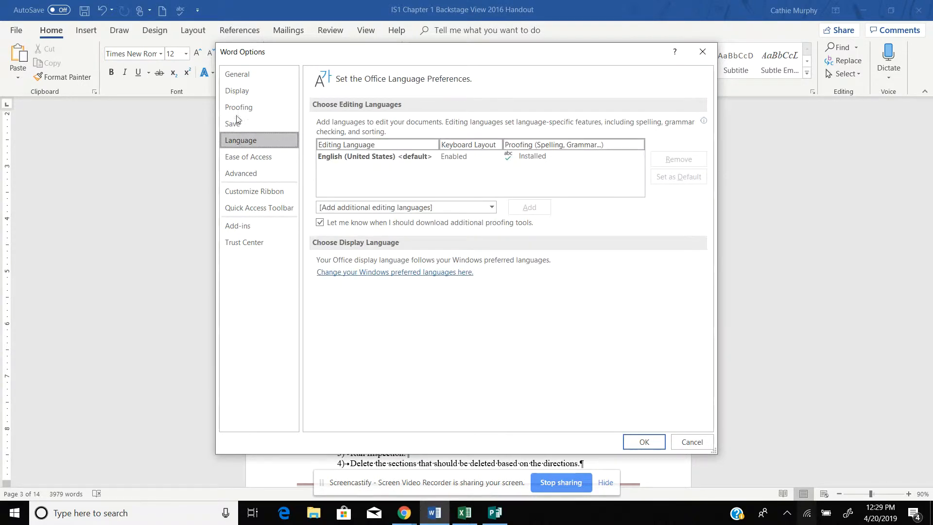
left_click(245, 69)
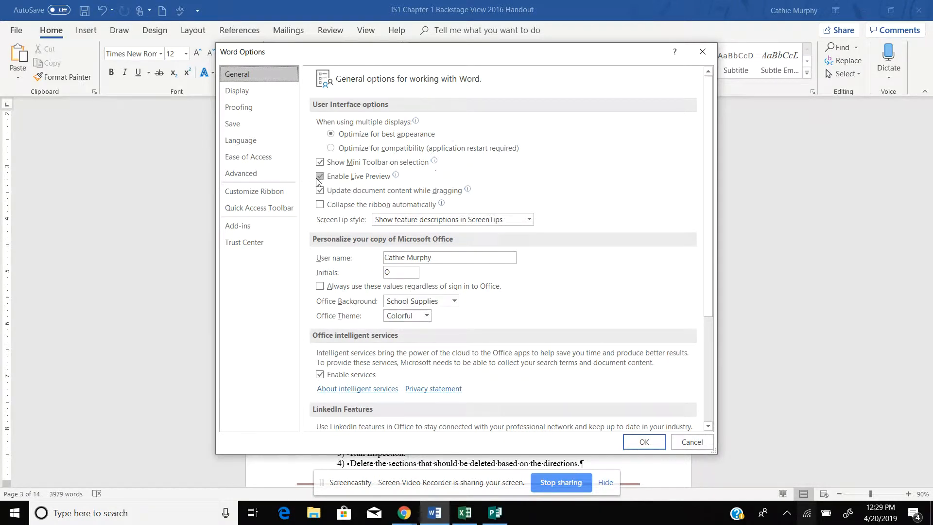
- Review the General options, including Live Preview, the user name, the Office Background and Office Theme choices, and the start up options
mouse_move(365, 183)
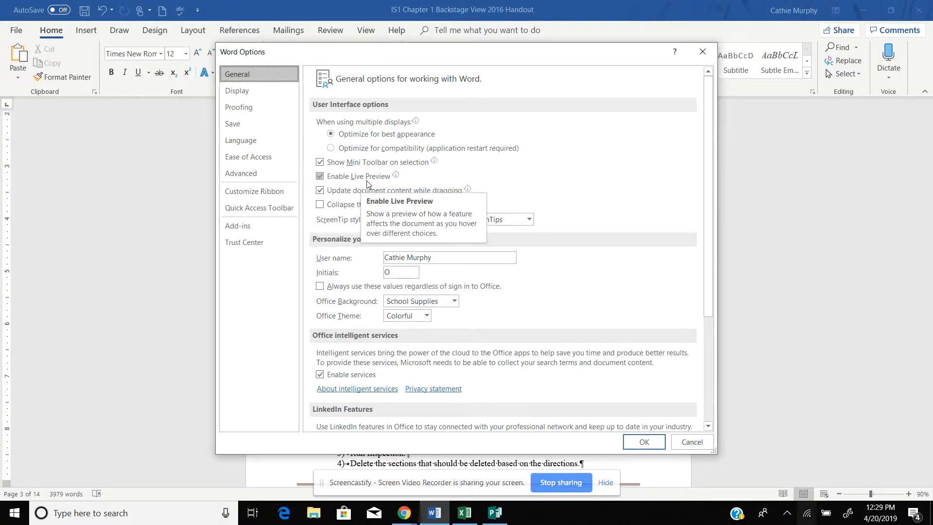
left_click_drag(433, 259, 384, 260)
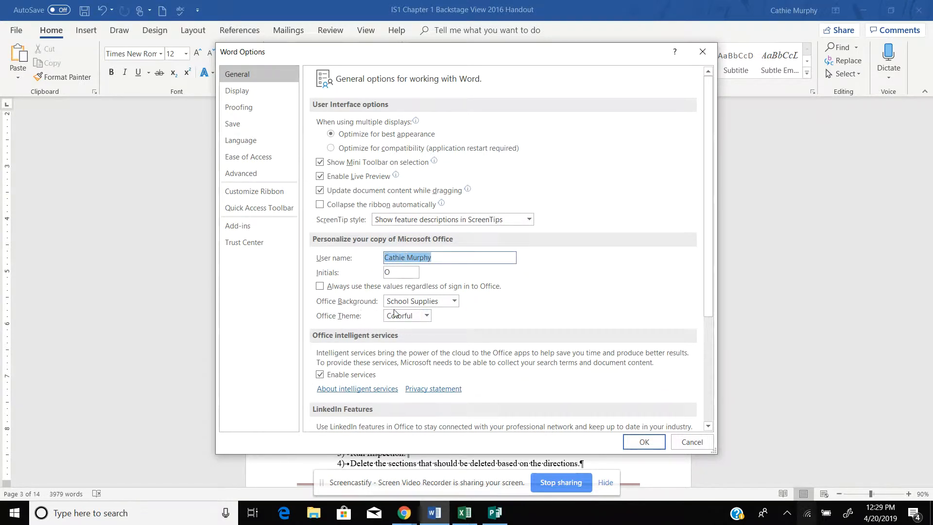
left_click(454, 301)
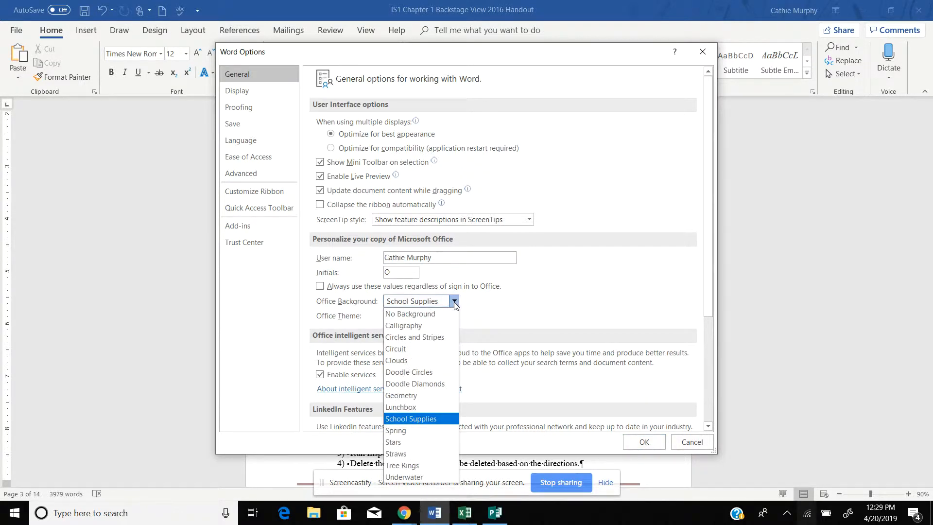
left_click(453, 302)
left_click(427, 316)
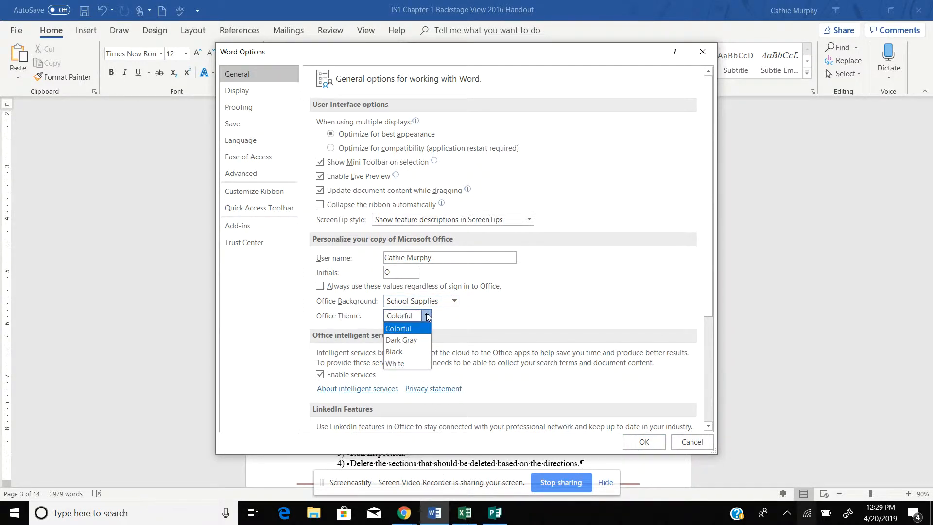
left_click(427, 316)
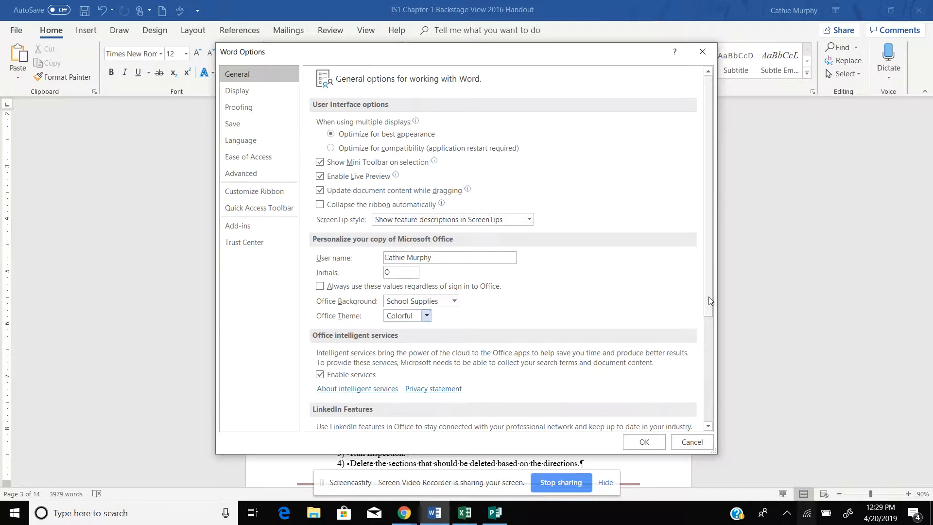
left_click_drag(709, 296, 705, 411)
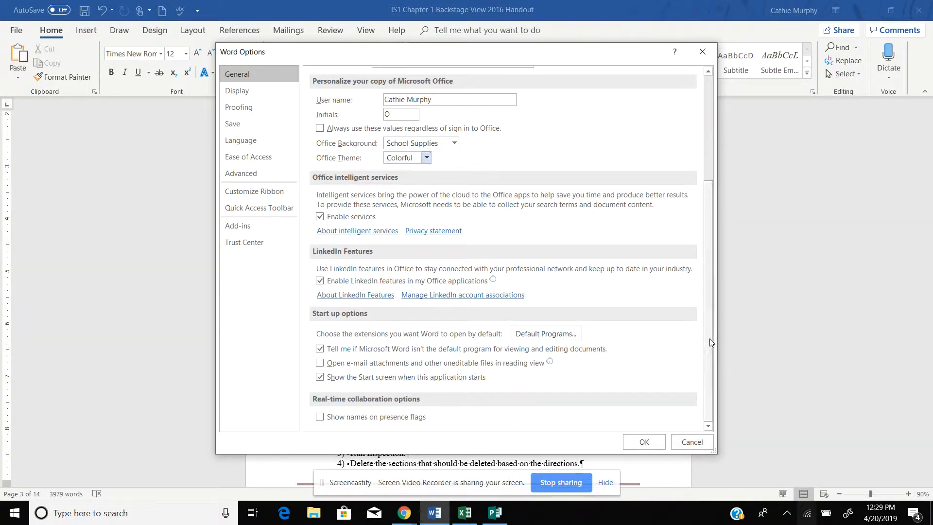
scroll(711, 343, "up", 5)
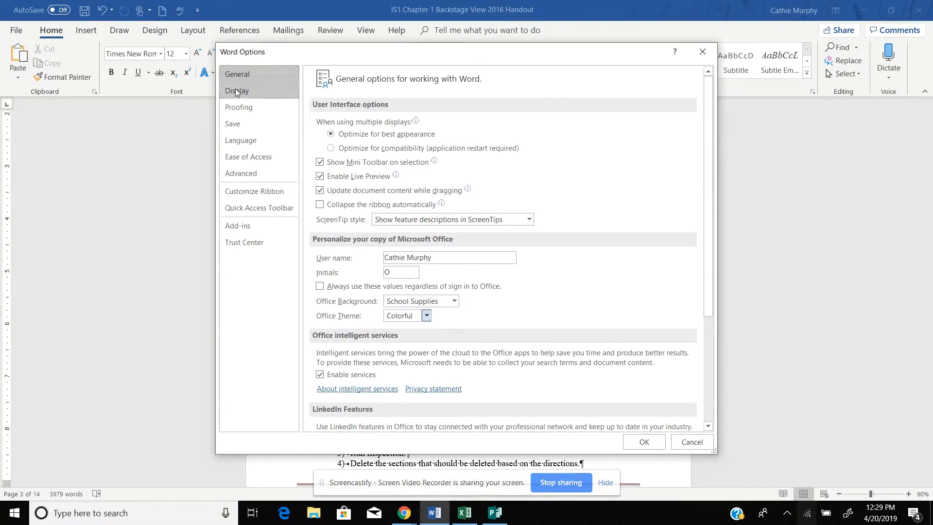
- In the Display options, turn Show all formatting marks and Print background colors and images off and back on
left_click(236, 91)
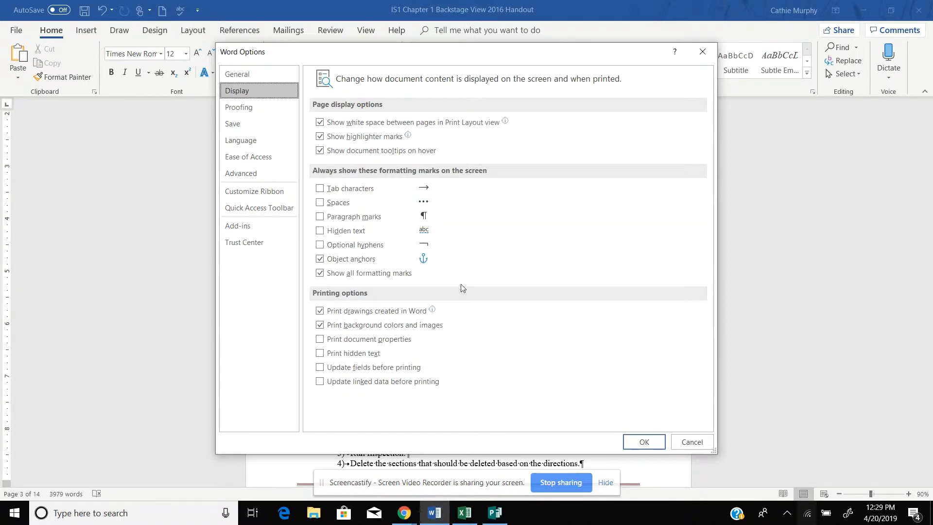
left_click(320, 273)
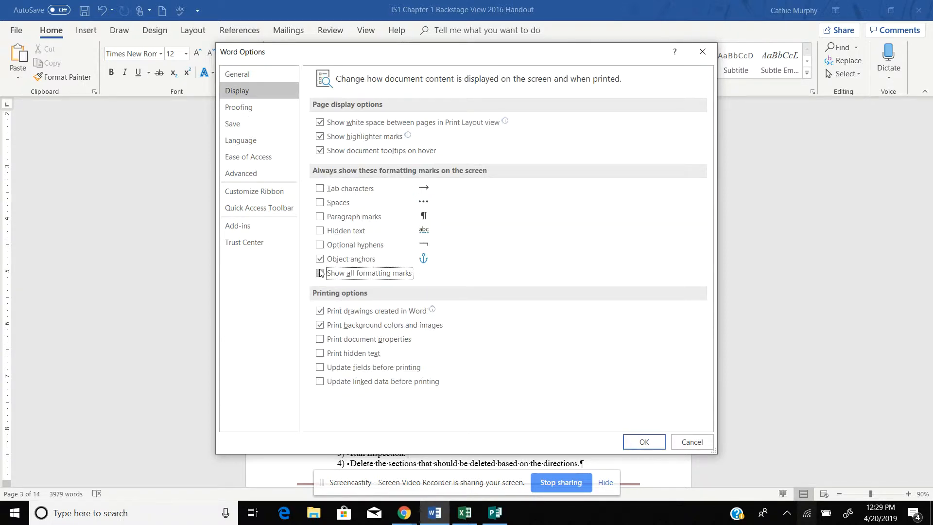
left_click(320, 326)
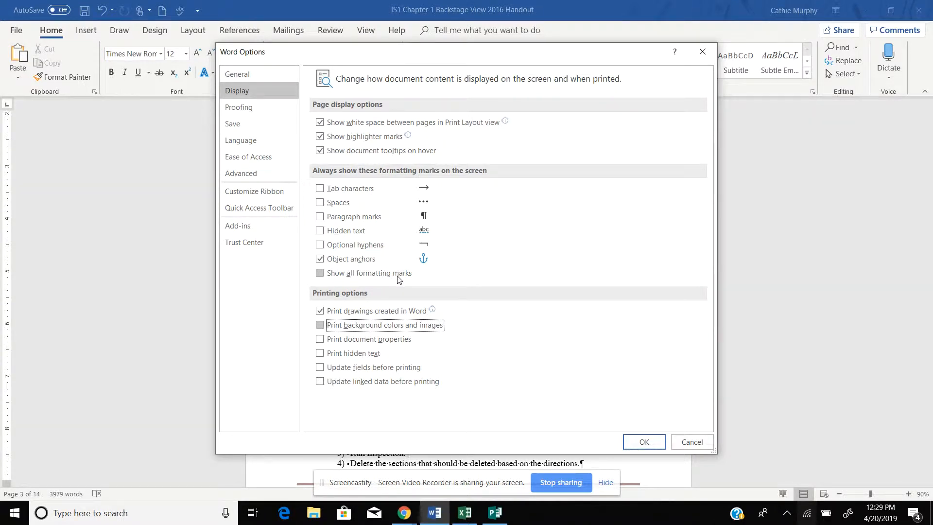
left_click(319, 273)
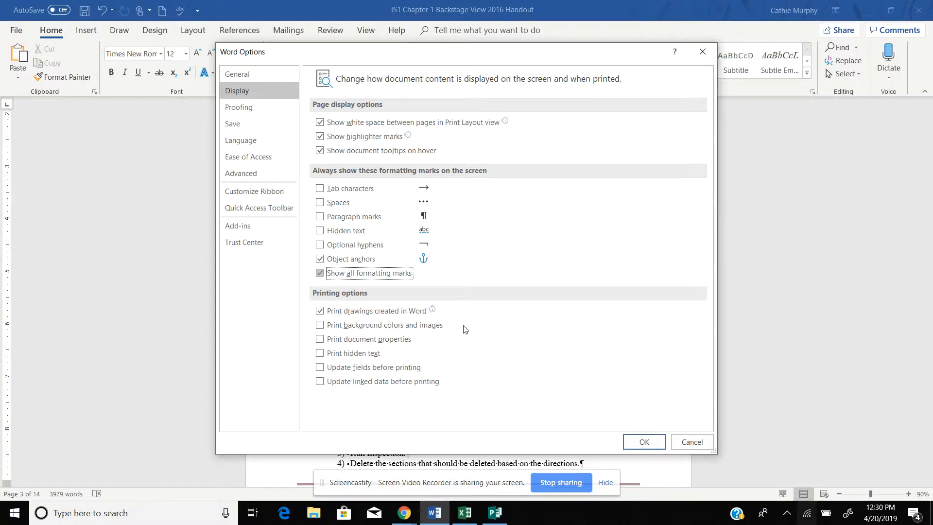
left_click(335, 329)
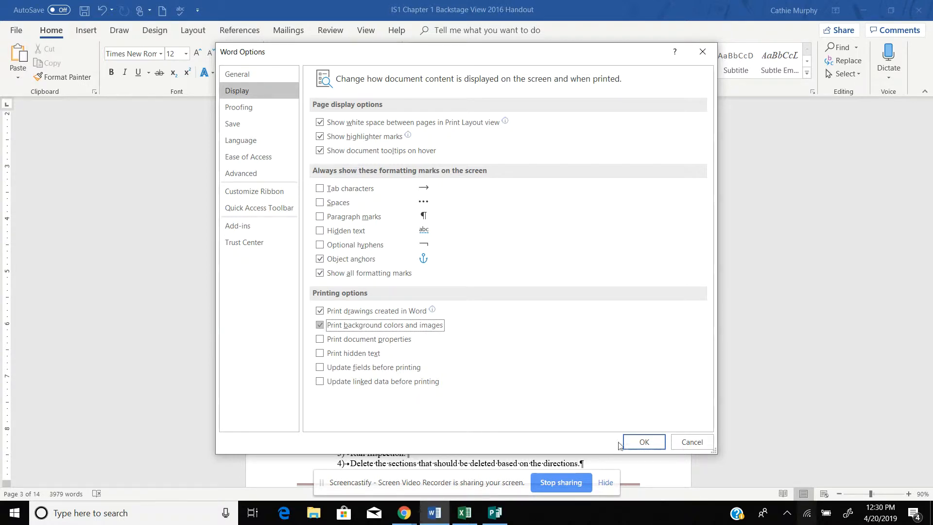
- In the Proofing options, turn hiding of spelling and grammar errors in this document off and back on
left_click(242, 107)
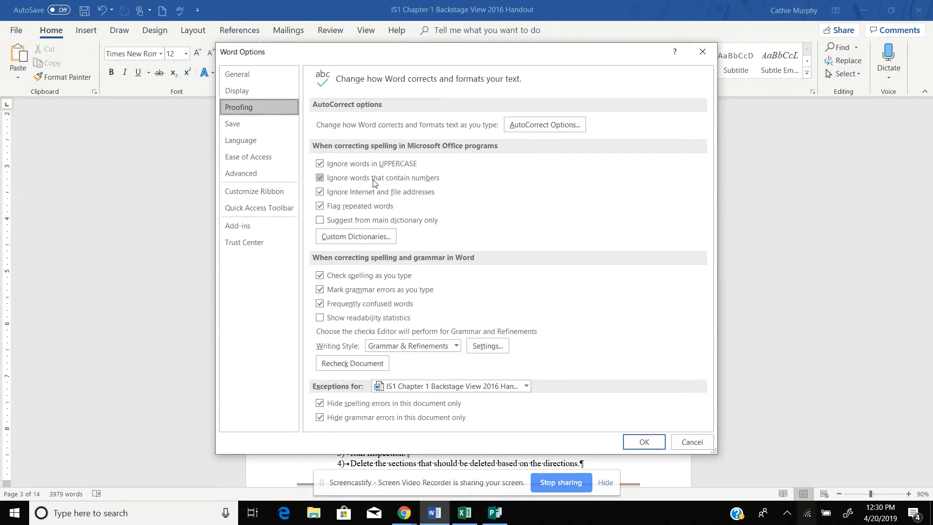
left_click(319, 403)
left_click(320, 418)
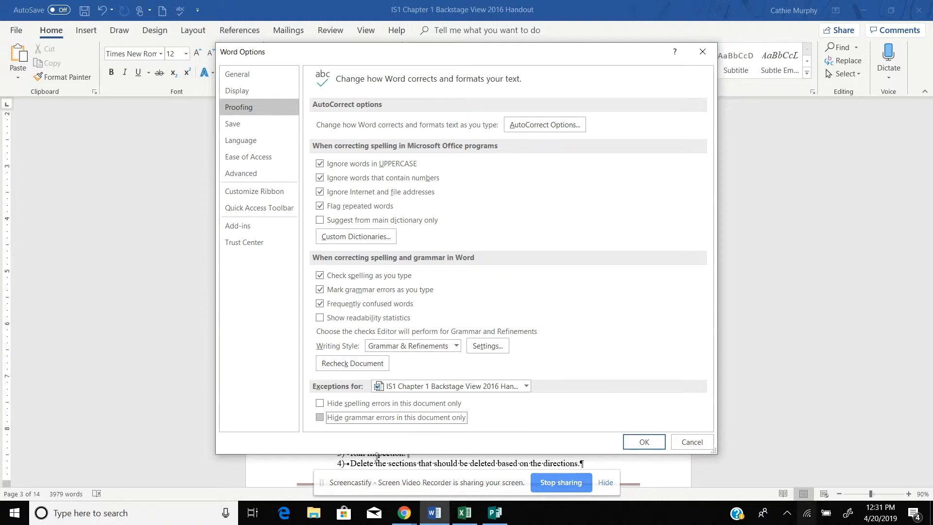
left_click(320, 403)
left_click(319, 417)
- Delete the existing FBLA entry from the AutoCorrect replacement list and confirm the AutoCorrect settings
left_click(534, 125)
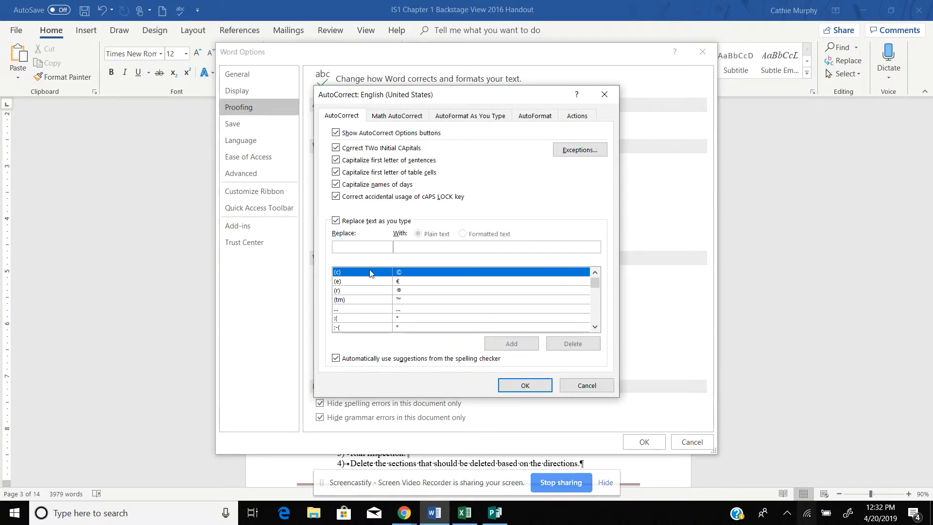
type("FBLA")
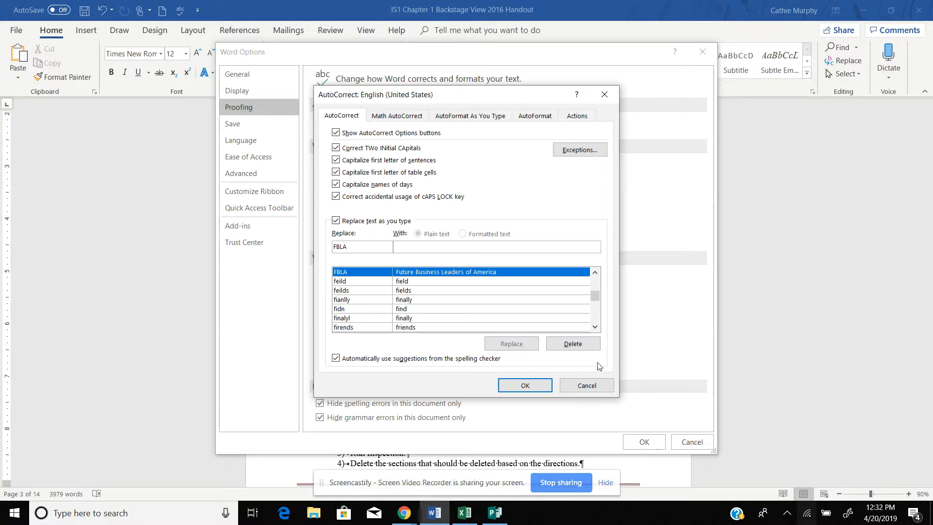
left_click(580, 345)
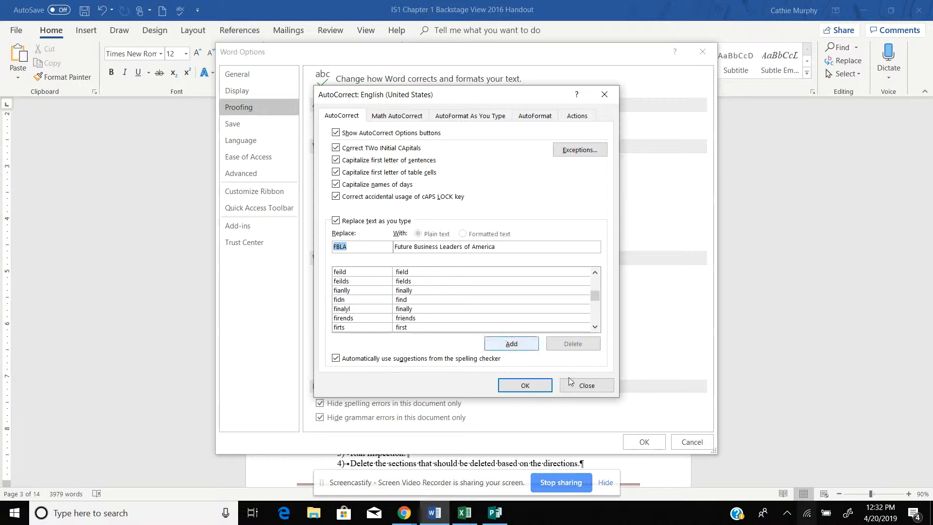
left_click(527, 385)
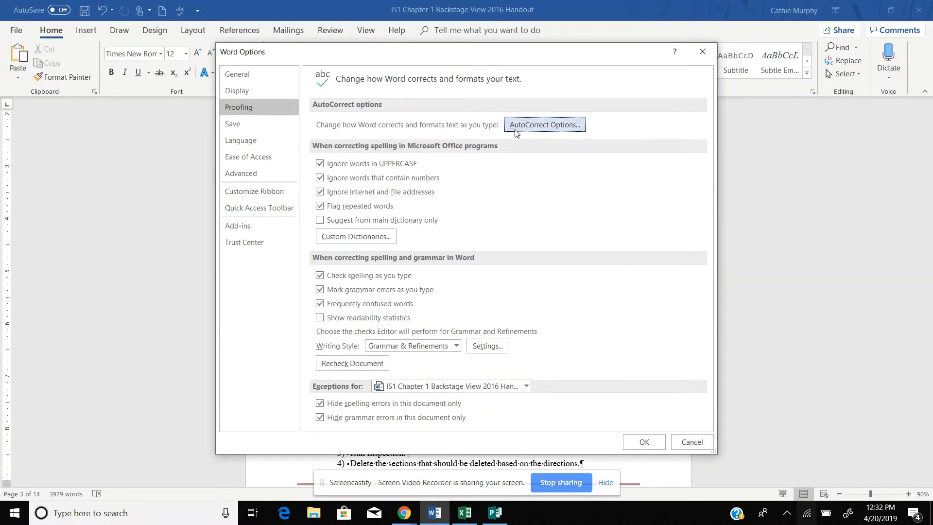
- Add an AutoCorrect entry replacing FBLA with Future Business Leaders of America, and confirm the Word Options
left_click(532, 127)
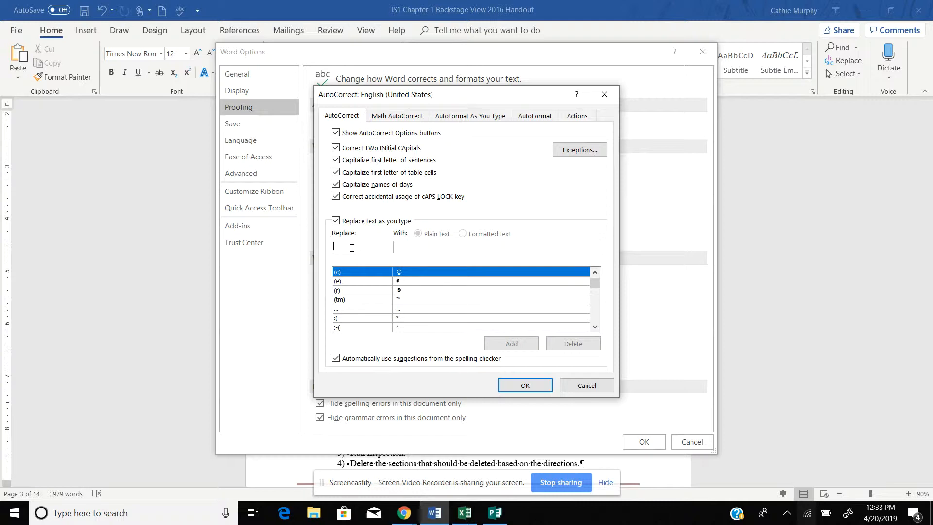
type("FBLA")
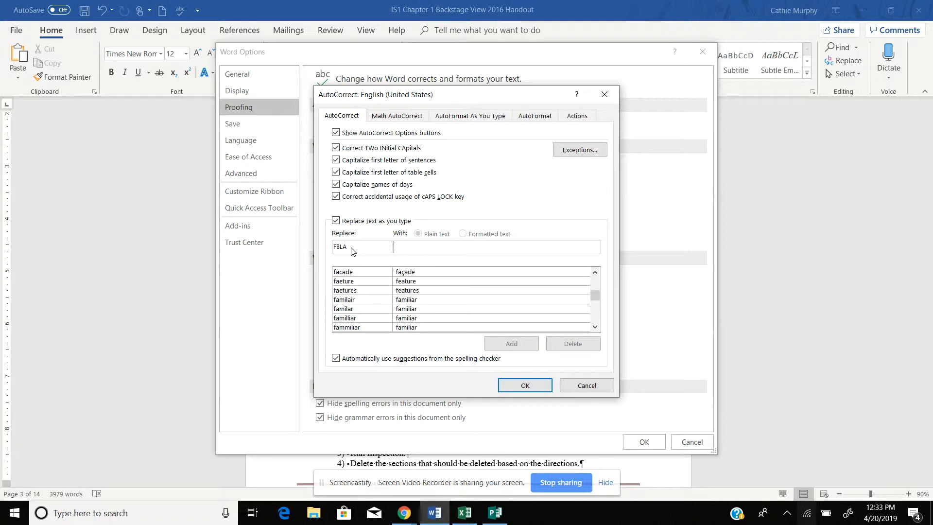
type("Futr")
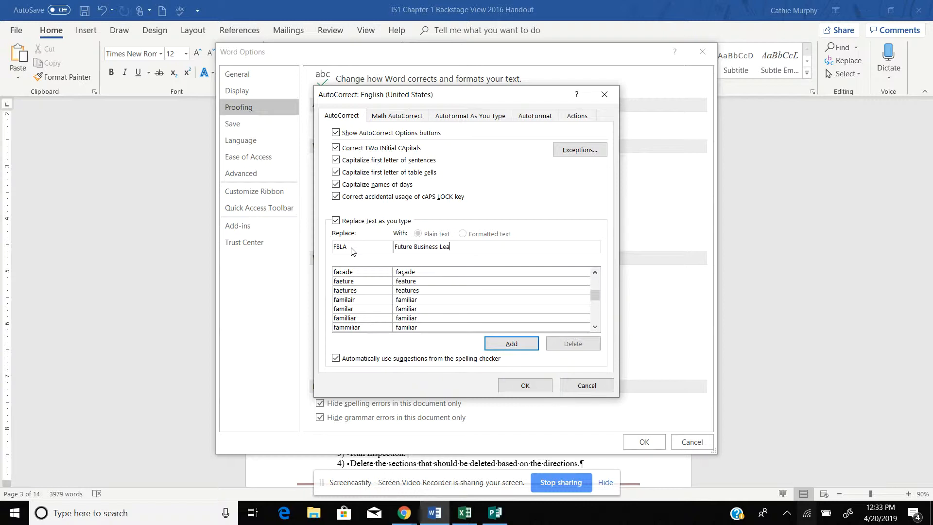
type("re Business Leaders of America")
left_click(507, 340)
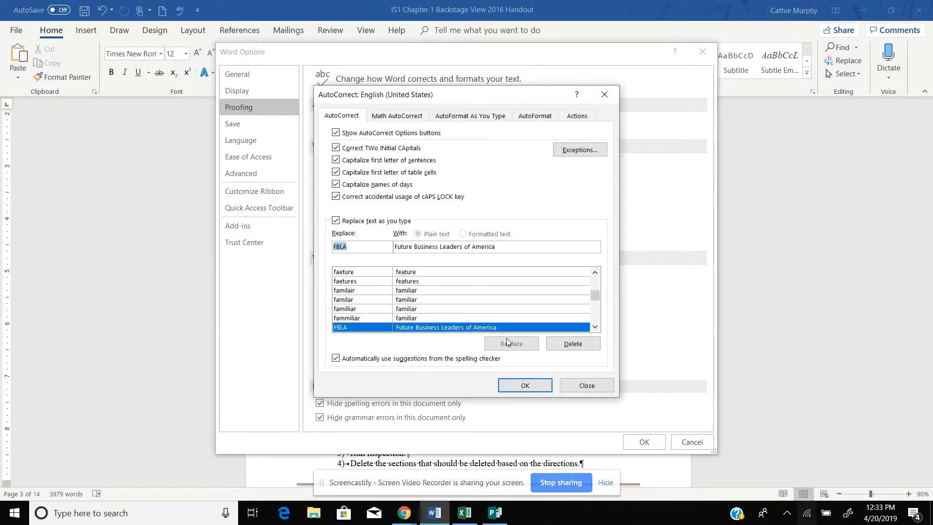
left_click(524, 385)
left_click(646, 441)
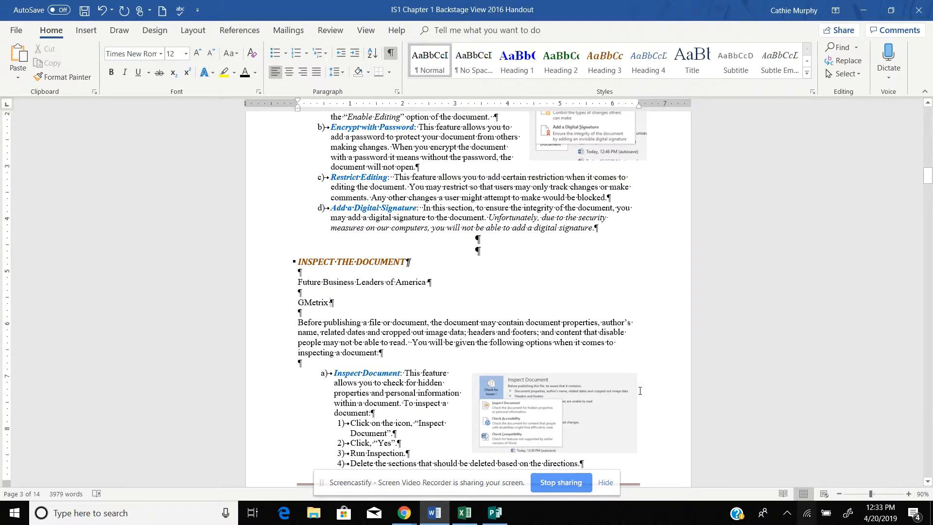
- Delete the "Future Business Leaders of America" and "GMetrix" lines under the INSPECT THE DOCUMENT heading
left_click_drag(334, 303, 288, 284)
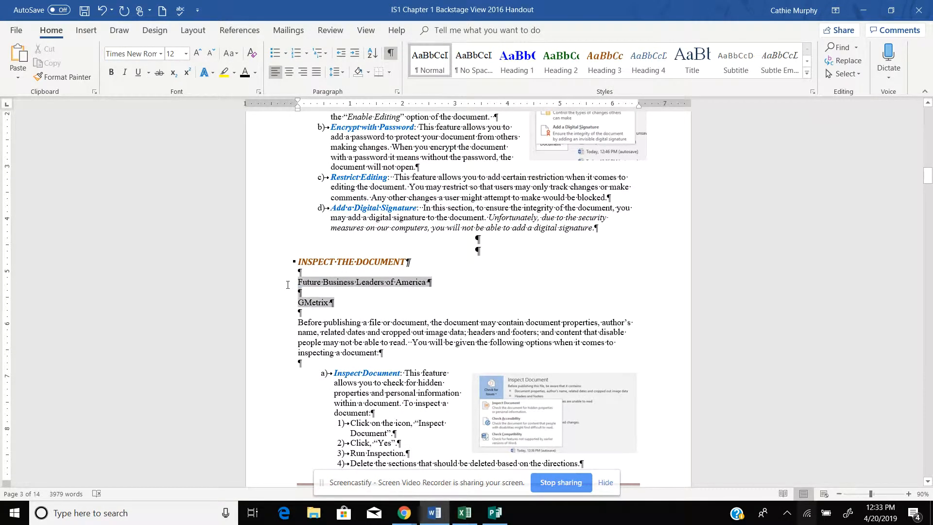
key("BackSpace")
key("BackSpace")
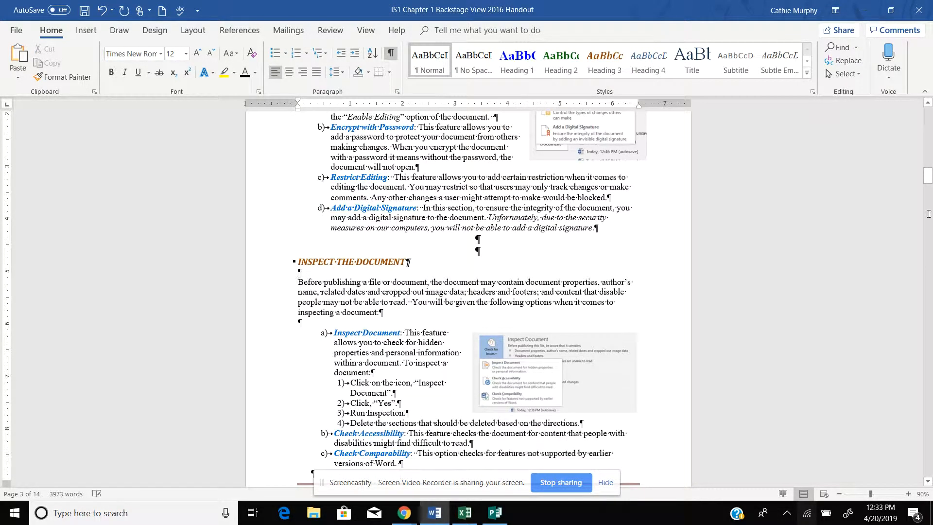
- Test the AutoCorrect entry by entering FBLA on a new line between the Managing Tabs text and the Info Option heading
left_click_drag(928, 174, 929, 142)
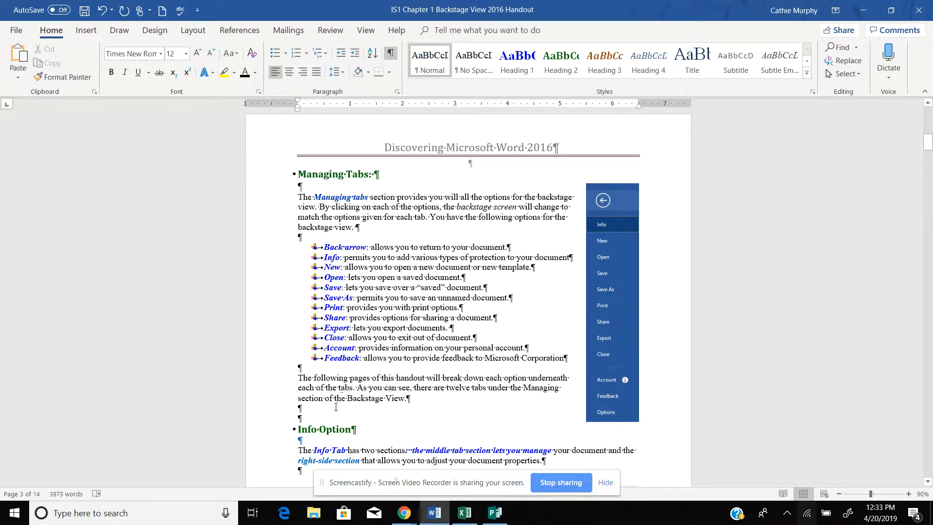
left_click(318, 410)
key("Return")
type("FB")
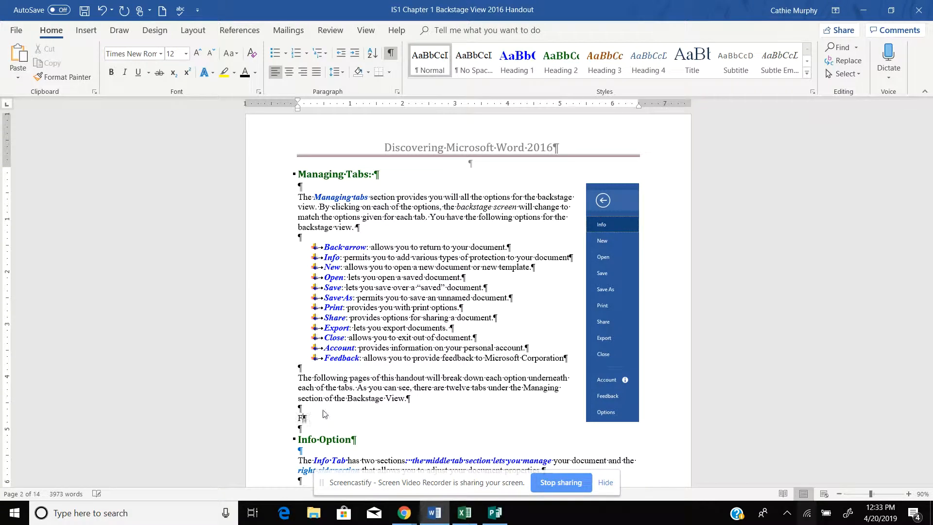
type("LA")
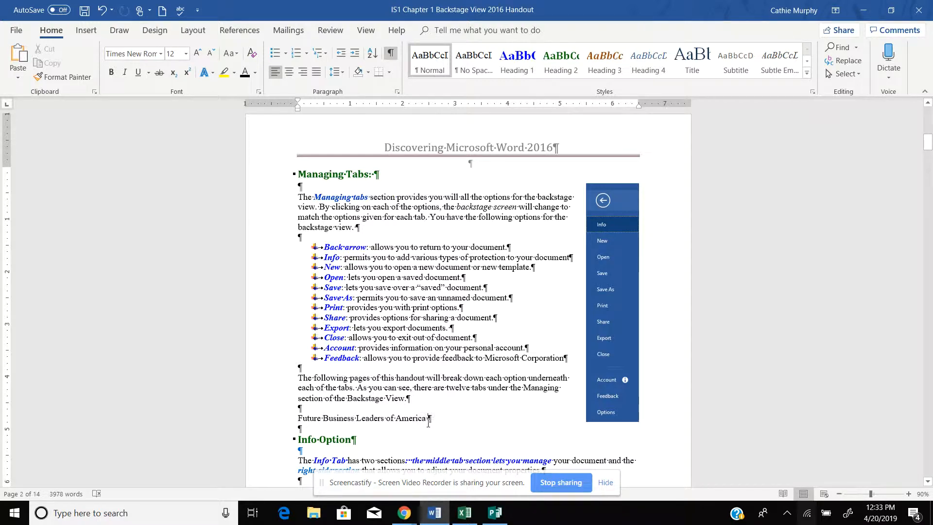
- Open the AutoCorrect Exceptions from the Proofing options and review the First Letter, INitial CAps and Other Corrections lists
left_click(19, 32)
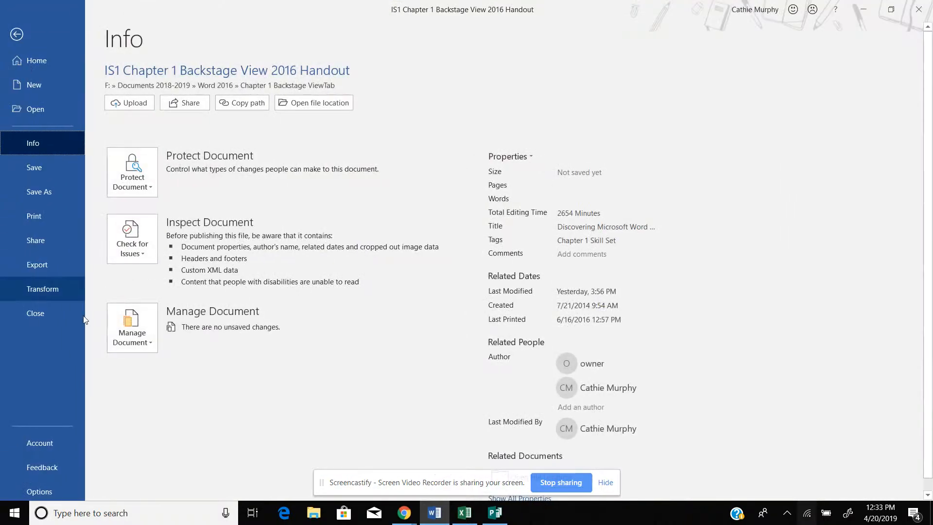
key("Escape")
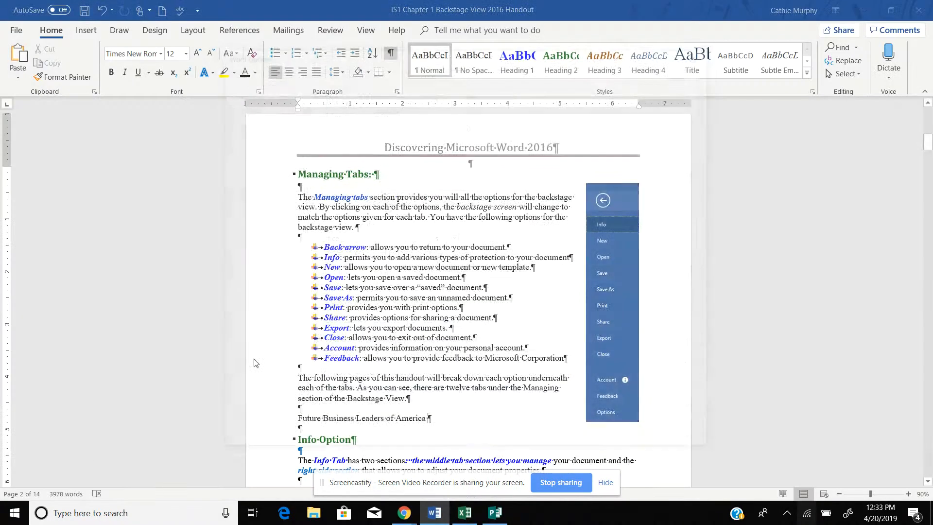
left_click(245, 109)
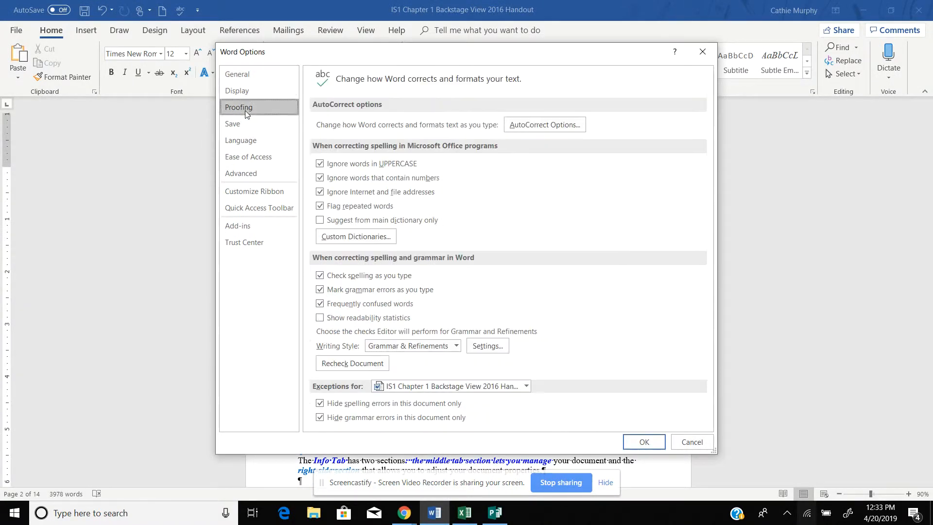
left_click(529, 126)
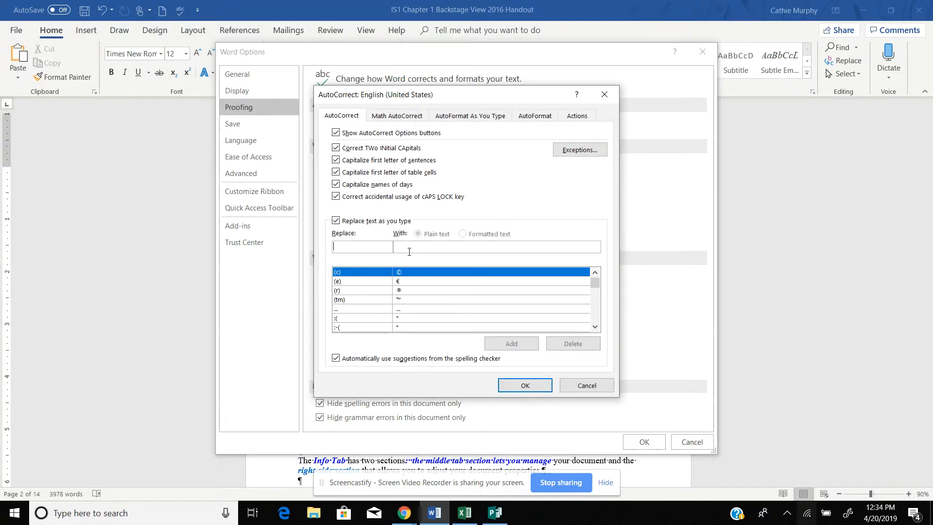
left_click(580, 151)
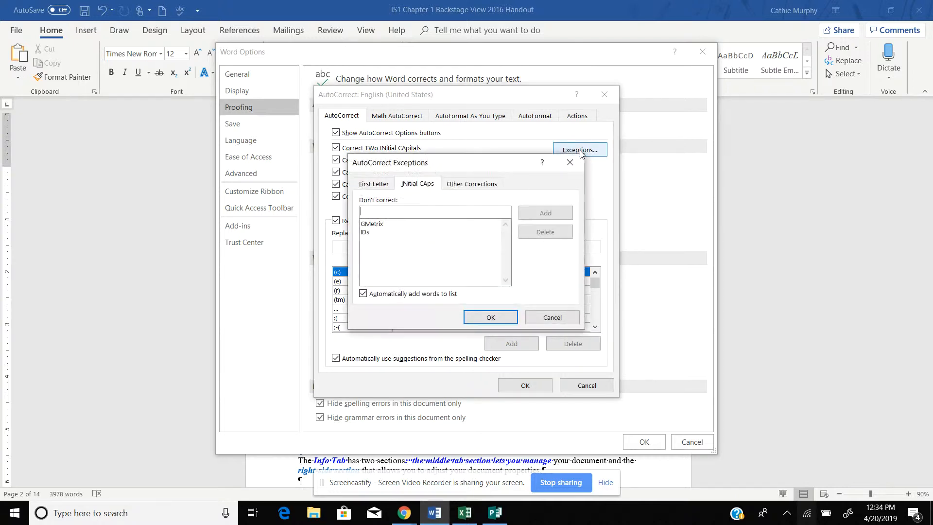
left_click(368, 185)
left_click(408, 186)
left_click(480, 188)
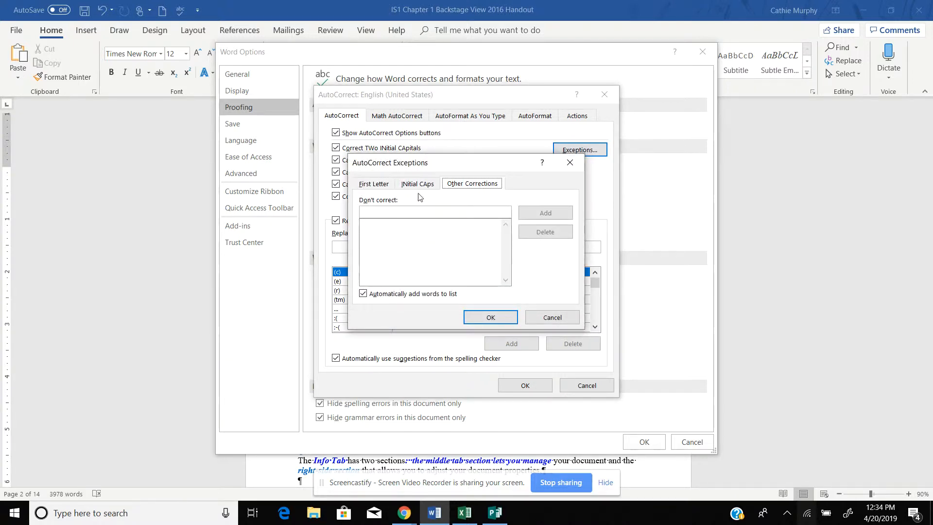
- Delete GMetrix from the INitial CAps exceptions list and confirm the AutoCorrect Exceptions
left_click(416, 188)
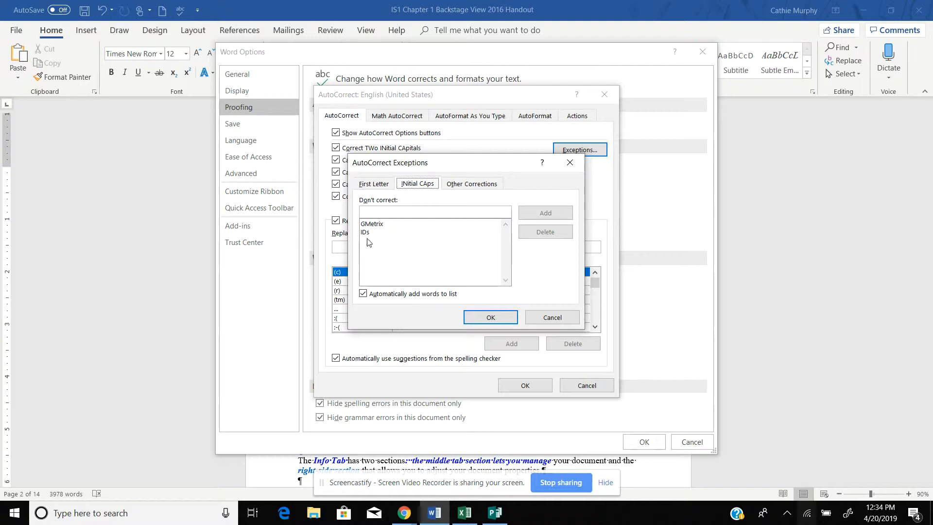
left_click(371, 223)
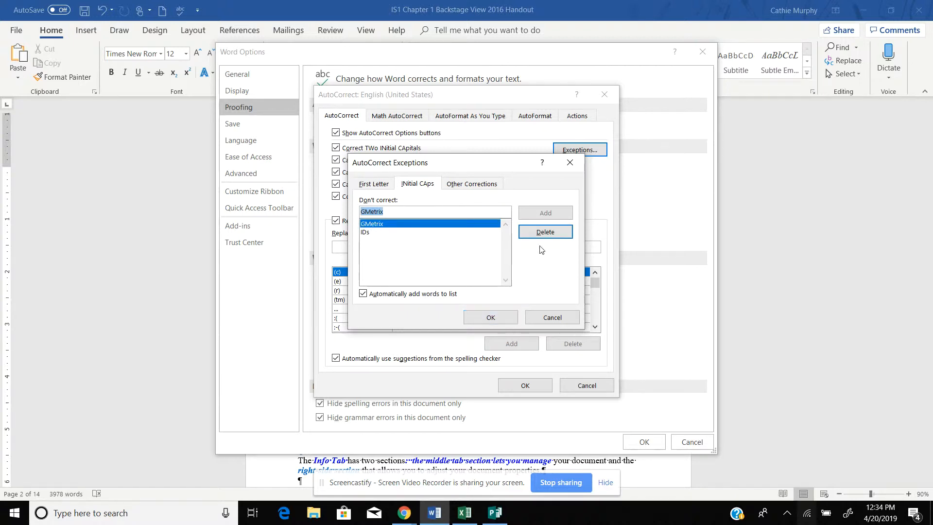
left_click(544, 234)
left_click(500, 318)
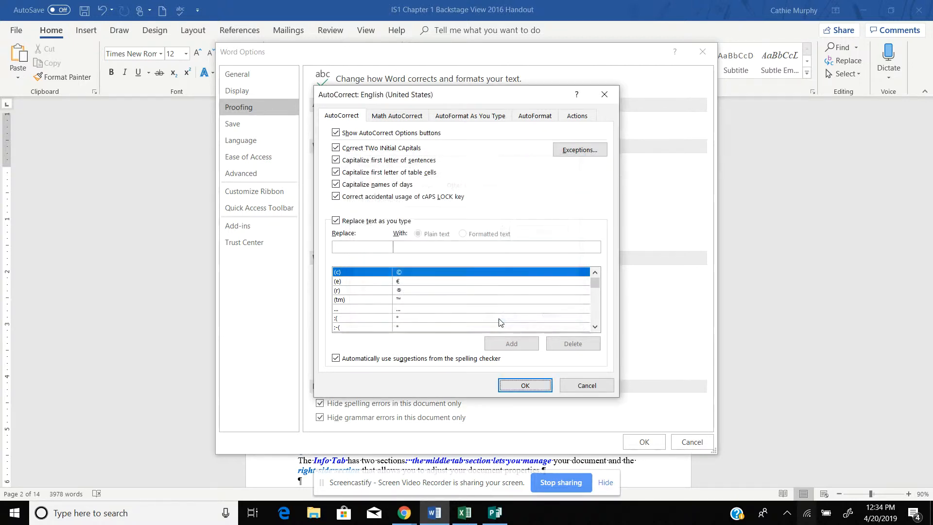
- Add GMetrix as an INitial CAps exception, and confirm the AutoCorrect settings and Word Options
left_click(585, 154)
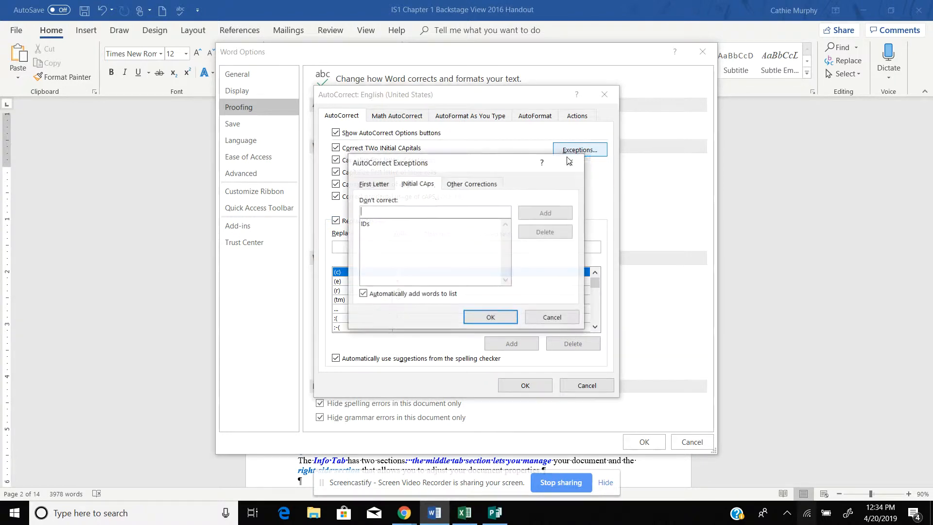
left_click(403, 188)
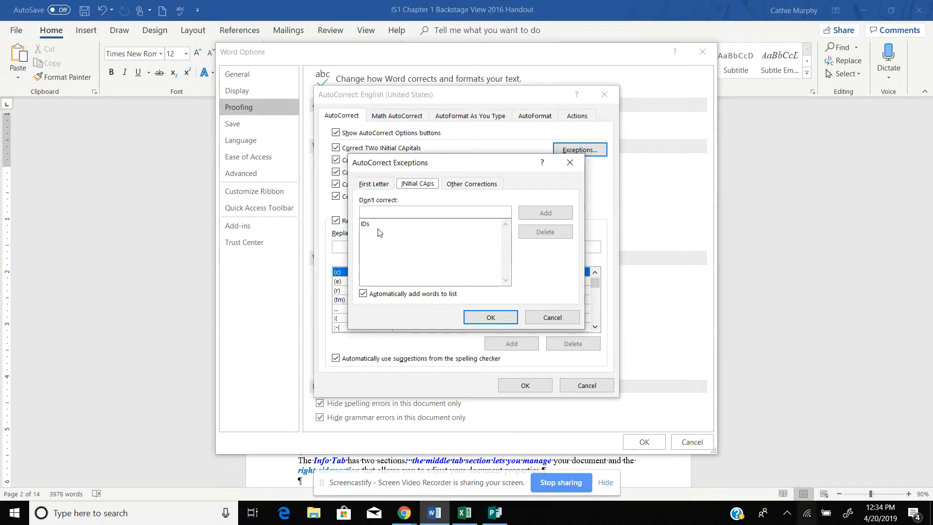
key("Tab")
type("GMetrix")
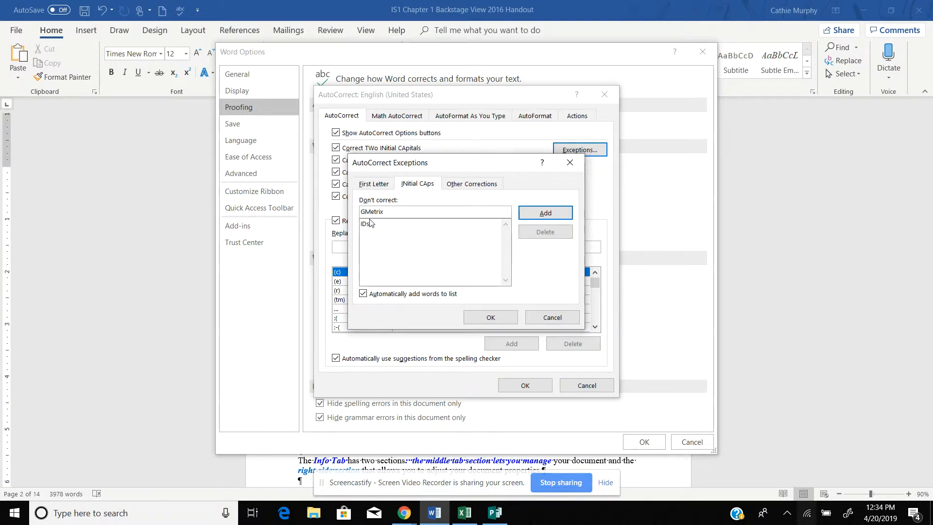
left_click(546, 212)
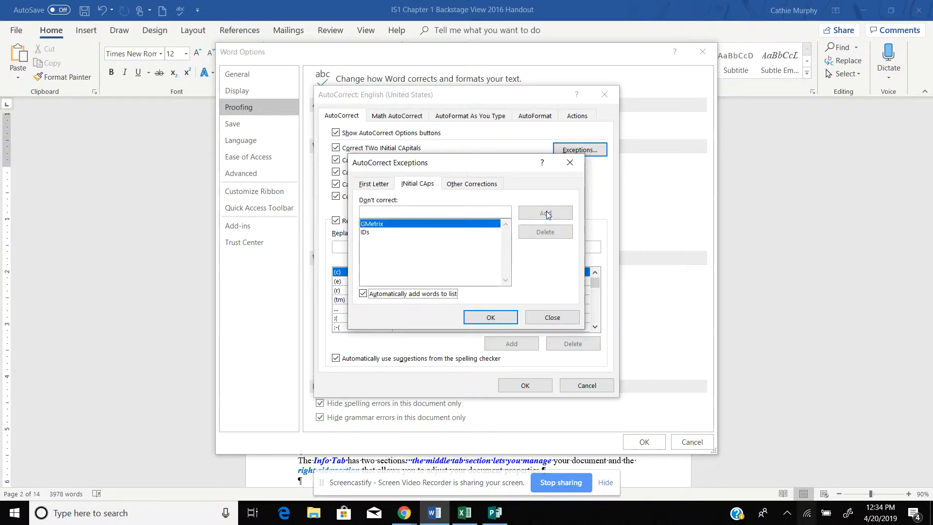
left_click(491, 321)
left_click(525, 386)
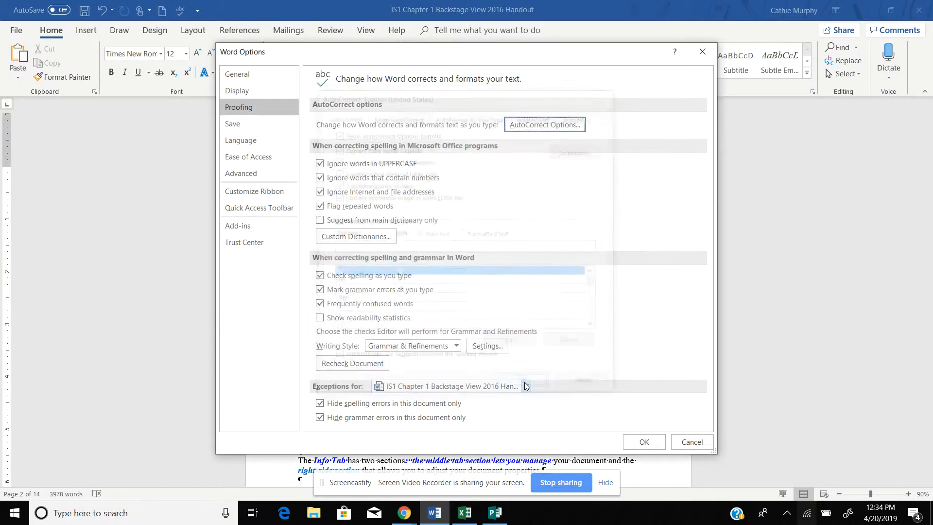
left_click(645, 442)
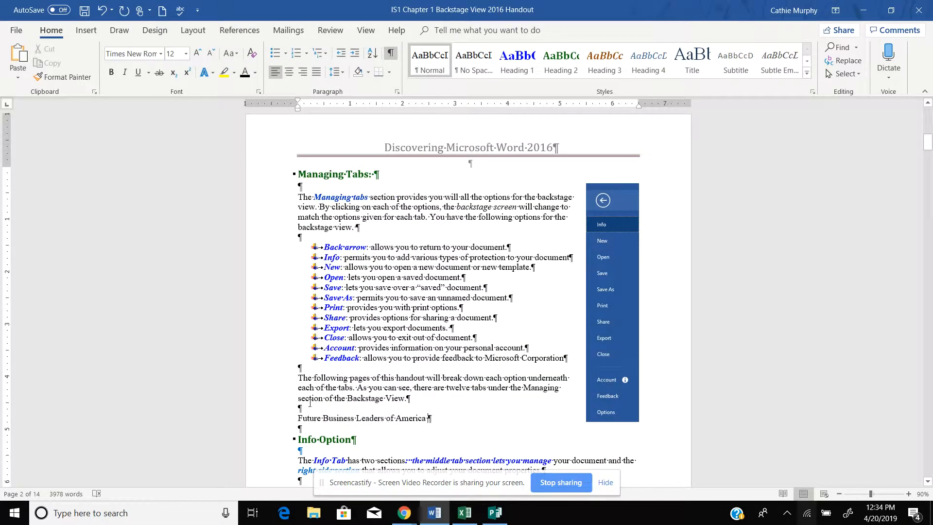
- Test the exception by entering GMetrix on a new line above Future Business Leaders of America, and delete both test lines
key("Return")
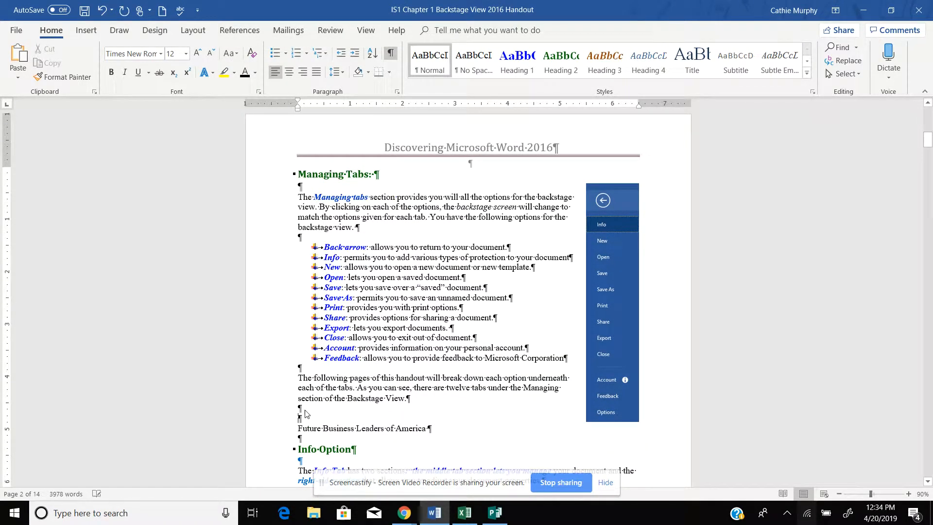
type("GMetrix")
left_click_drag(433, 429, 298, 409)
key("Delete")
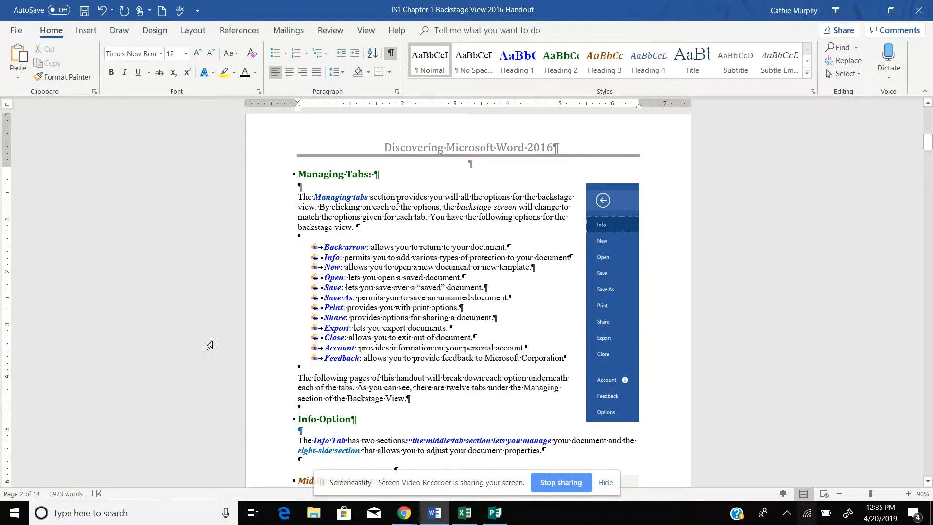
- Review the INitial CAps exceptions again from the Proofing options, and cancel both AutoCorrect dialogs
left_click(16, 31)
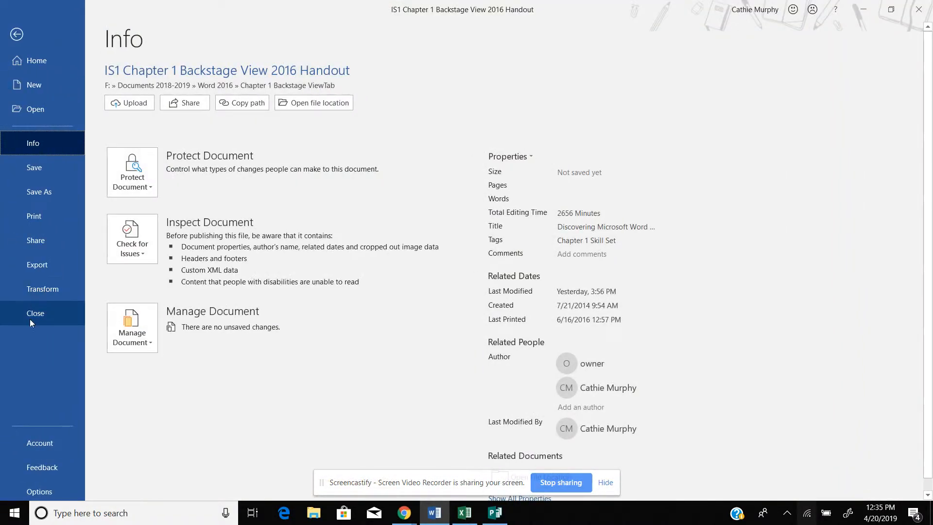
left_click(38, 491)
scroll(396, 190, "down", 3)
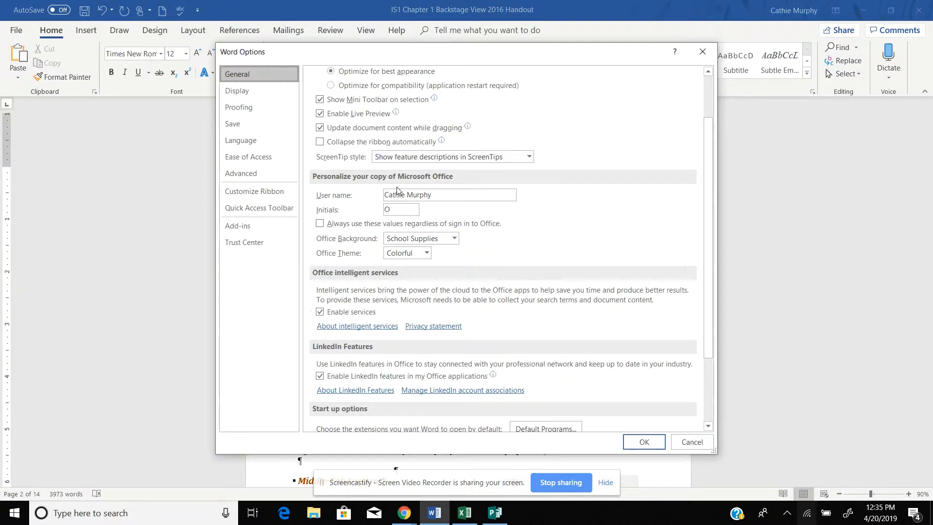
left_click(241, 111)
left_click(548, 123)
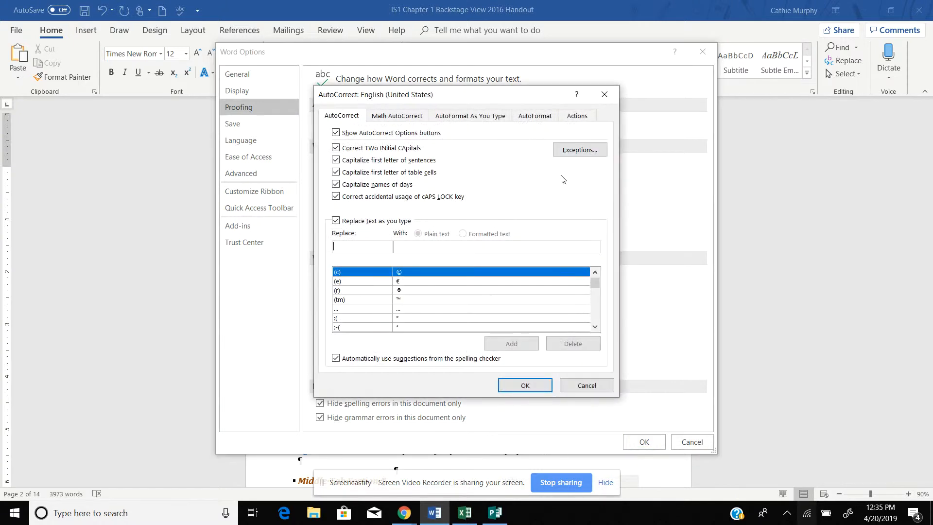
left_click(574, 152)
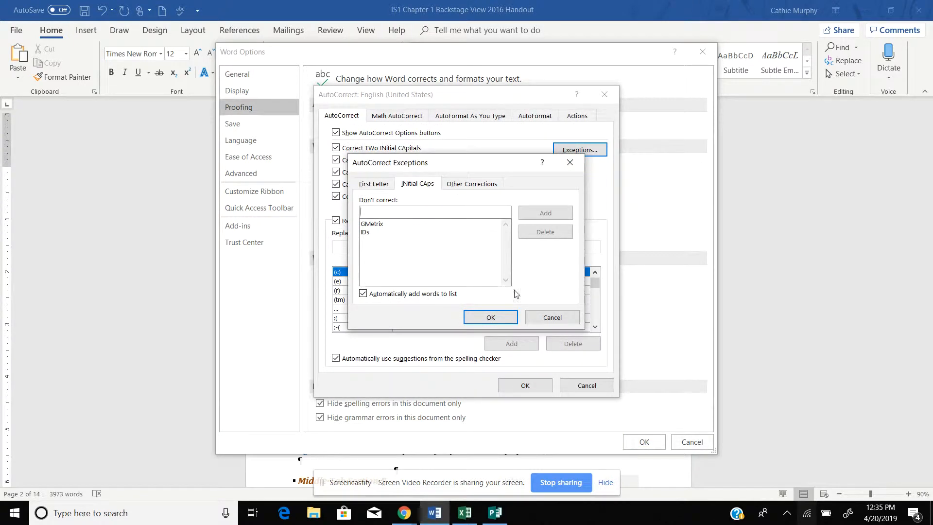
left_click(551, 318)
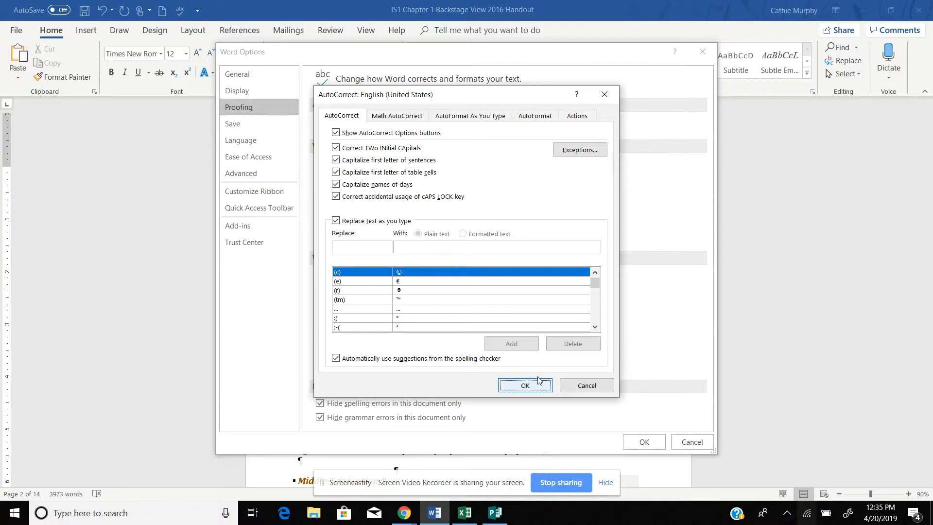
left_click(585, 388)
left_click(365, 192)
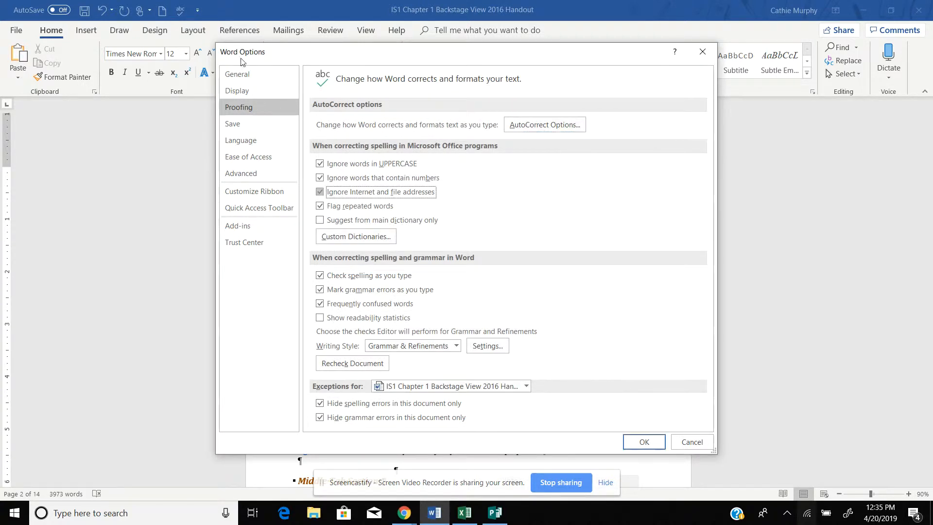
- Toggle AutoRecover saving off and on in the Save options, try a 10-minute interval and set it to 5 minutes
left_click(233, 124)
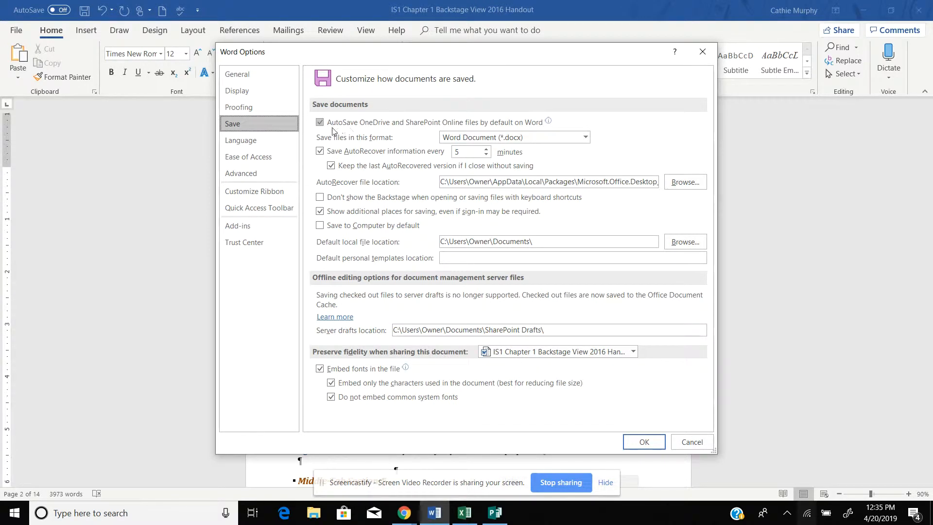
left_click(388, 154)
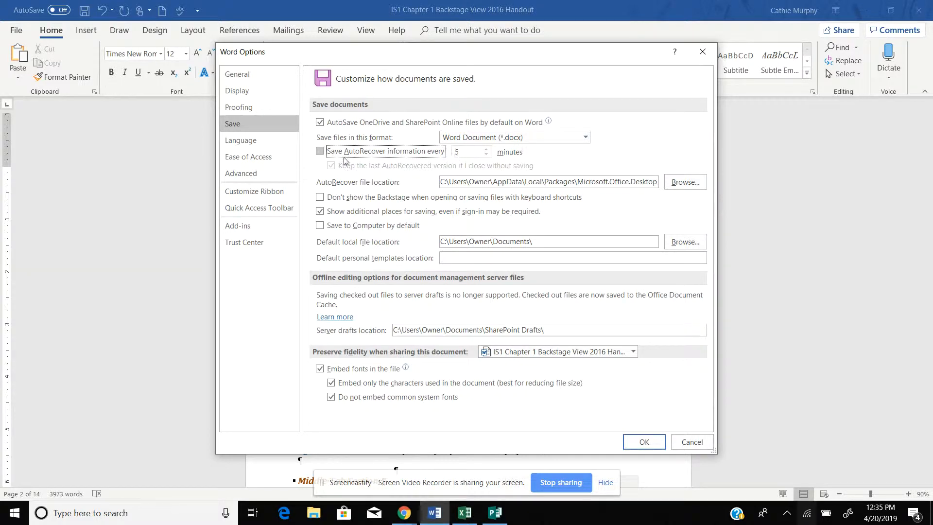
left_click(320, 151)
left_click_drag(470, 154, 438, 154)
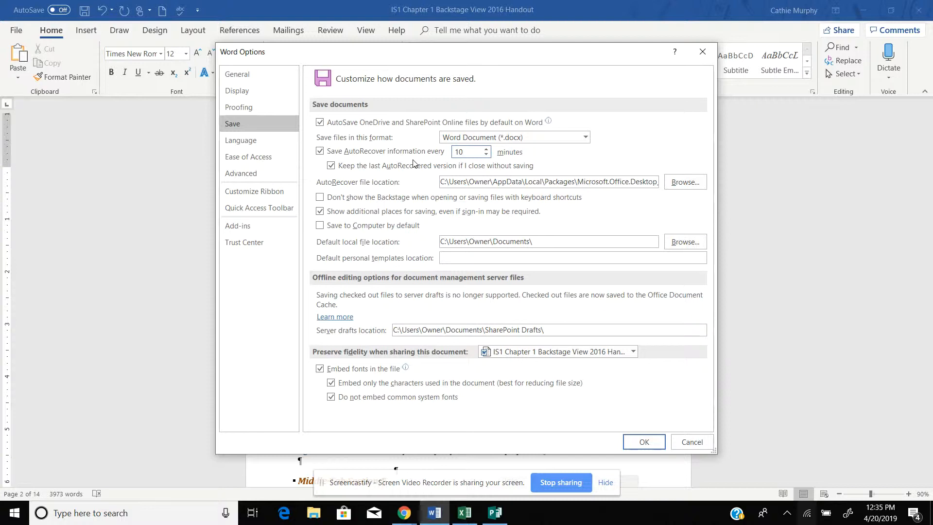
key("BackSpace")
key("BackSpace")
type("5")
- Toggle embedding fonts in the file off and on, keeping the option to embed only the characters used in the document
left_click(320, 368)
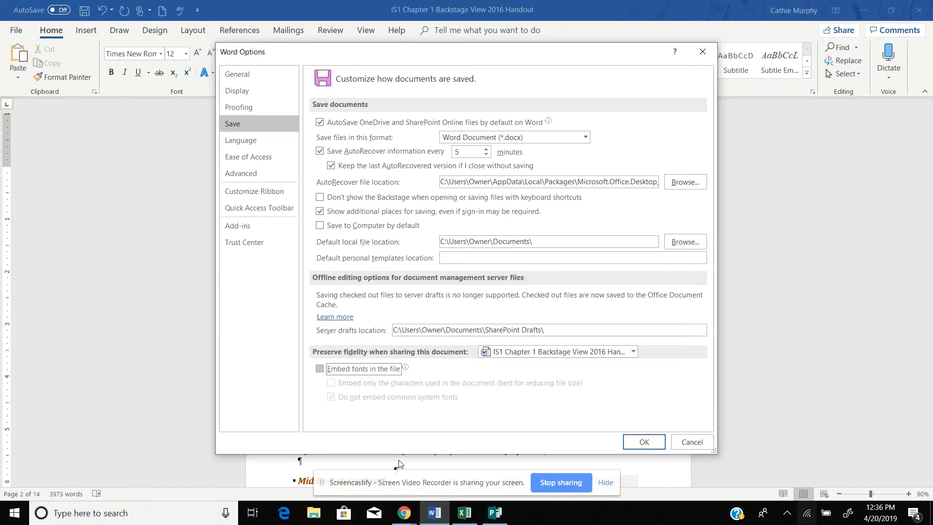
left_click(320, 369)
left_click(330, 383)
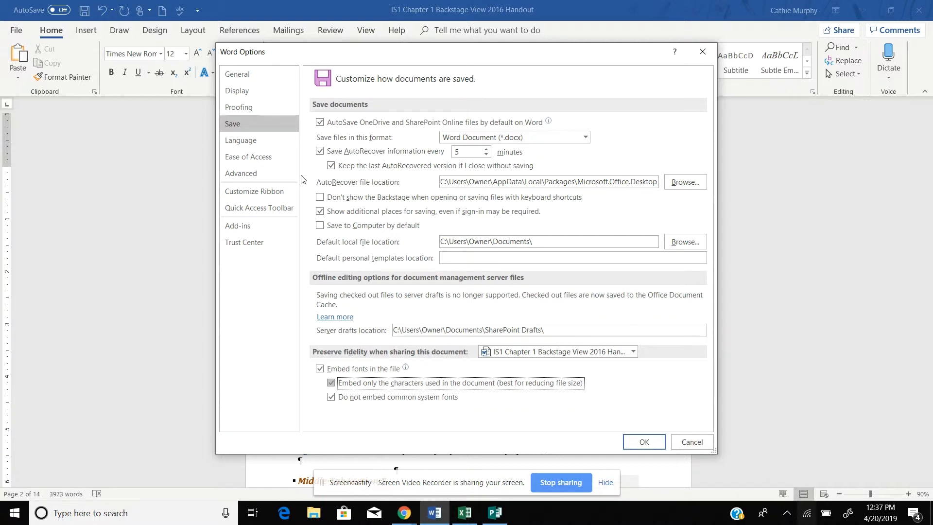
- Toggle Use draft quality and Print pages in reverse order on and off in the Print section of the Advanced options
left_click(240, 174)
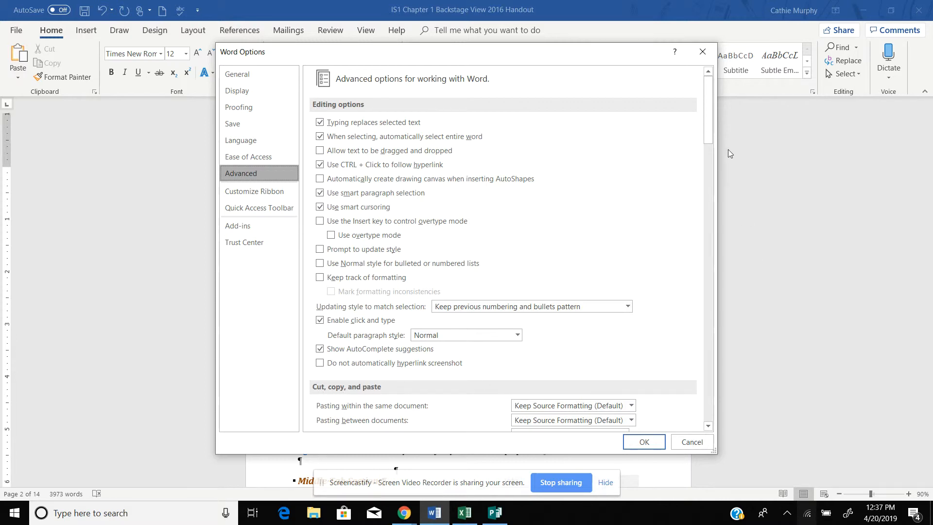
left_click_drag(709, 129, 708, 313)
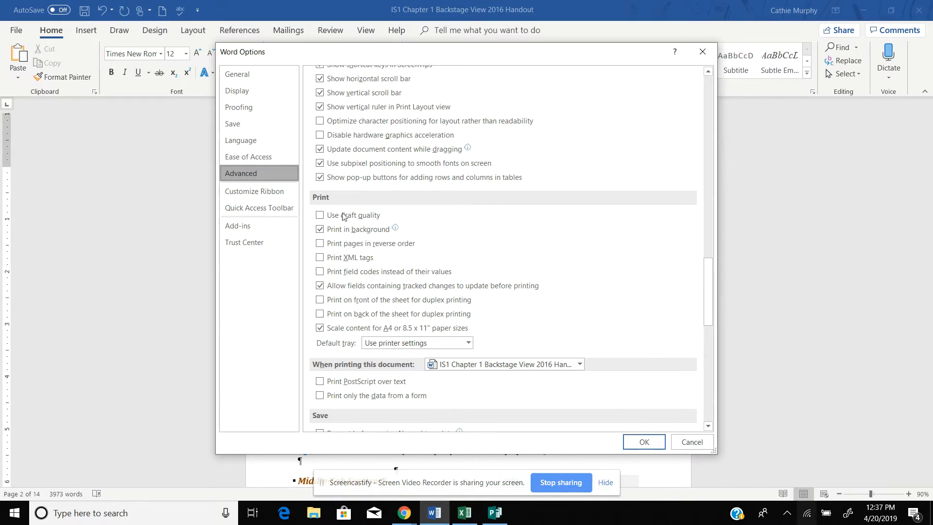
left_click(320, 216)
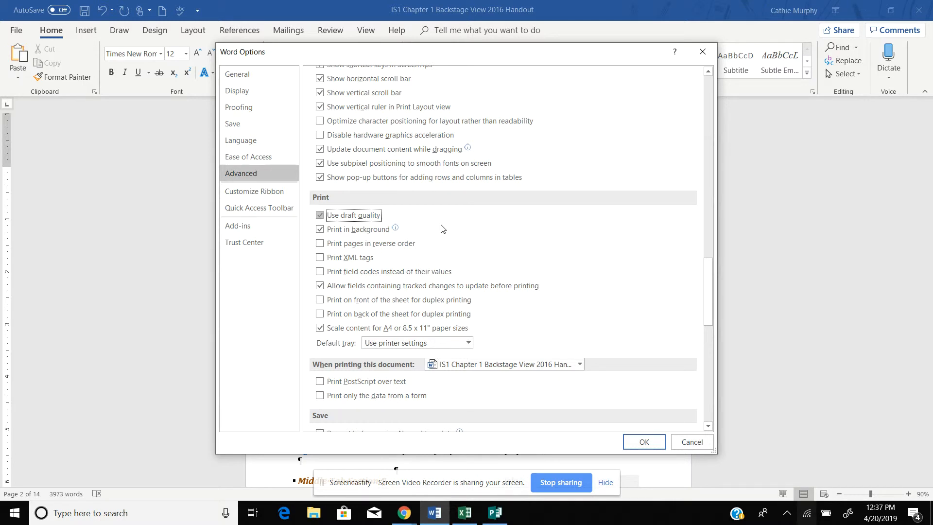
left_click(321, 215)
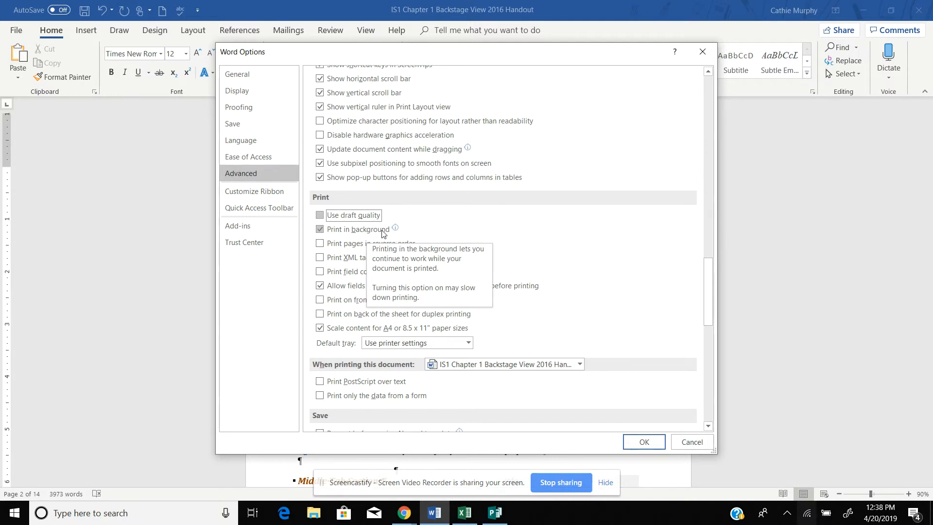
left_click(324, 248)
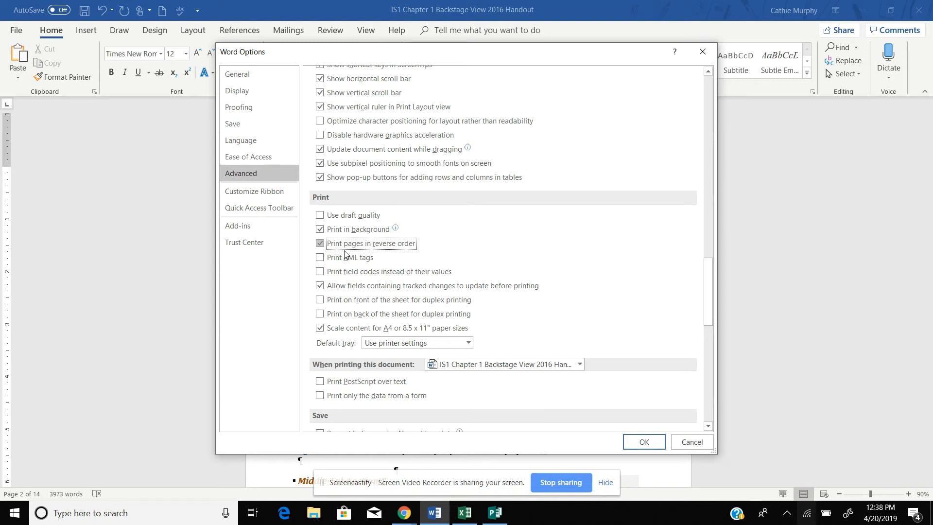
left_click(320, 243)
- Cancel the Word Options and return to the beginning of the handout's first page
left_click_drag(708, 276, 716, 71)
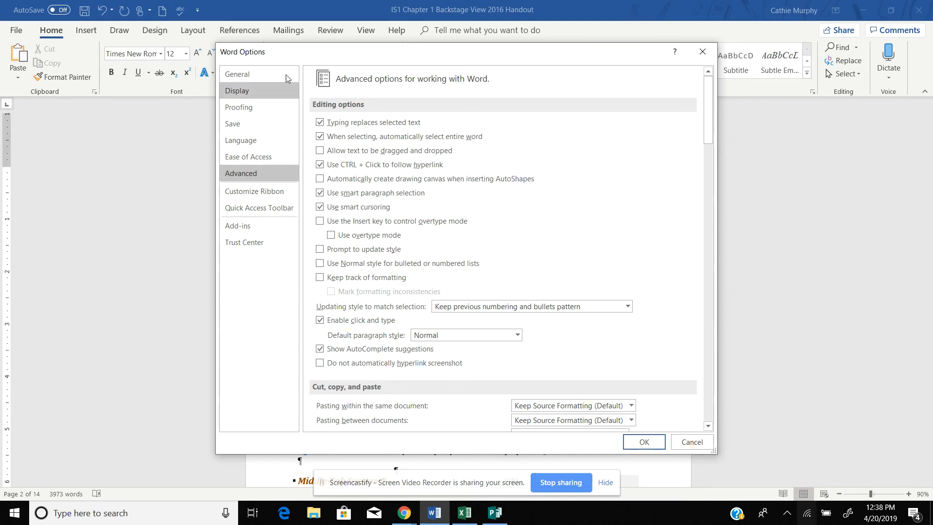
left_click(692, 441)
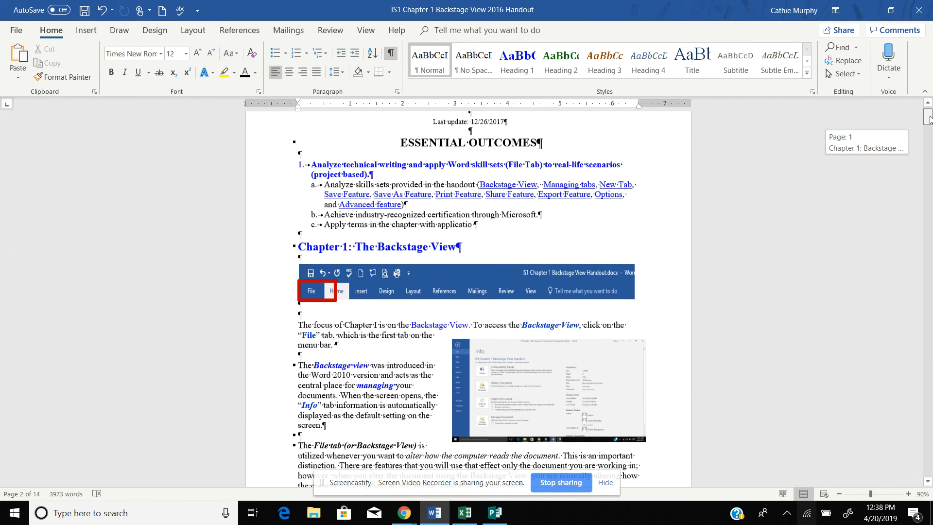
left_click_drag(928, 143, 927, 116)
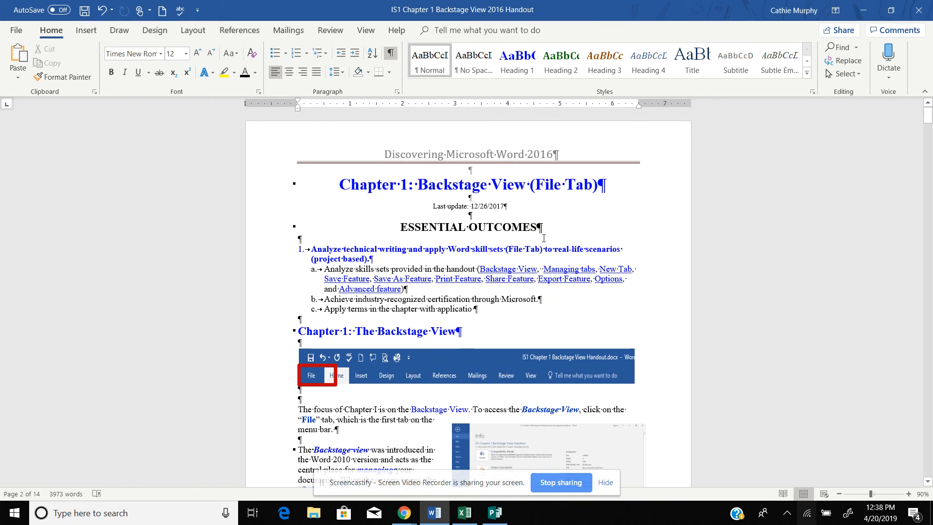